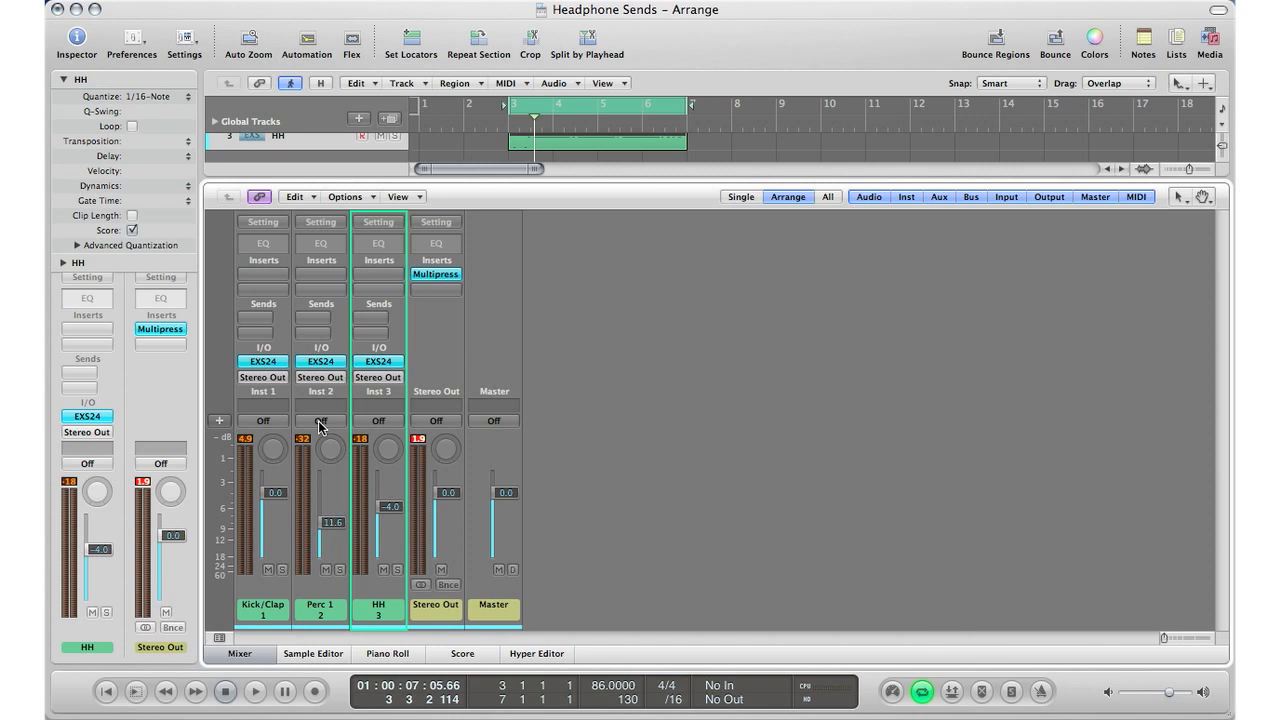
# Select the Kick/Clap, Perc 1 and HH channel strips together
pyautogui.click(378, 586)
pyautogui.moveTo(378, 586); pyautogui.dragTo(262, 588)
pyautogui.click(340, 590)
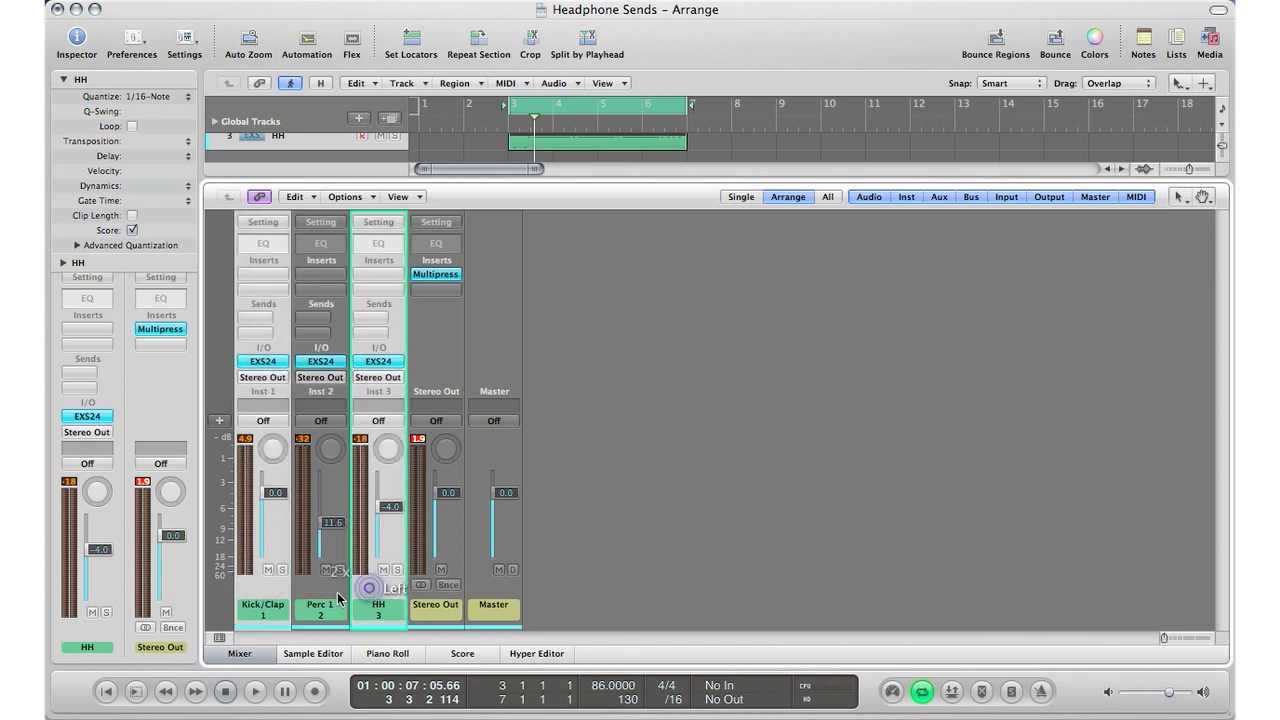
pyautogui.click(270, 601)
pyautogui.click(322, 594)
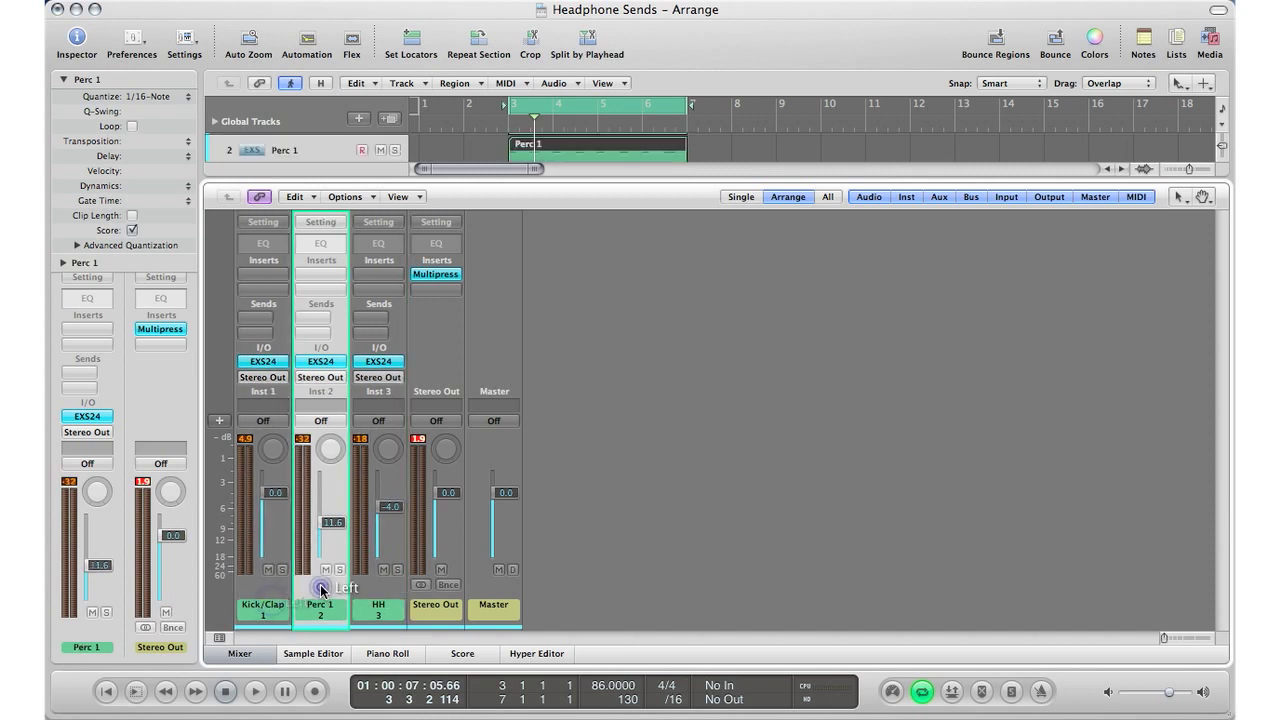
pyautogui.click(378, 586)
pyautogui.click(267, 597)
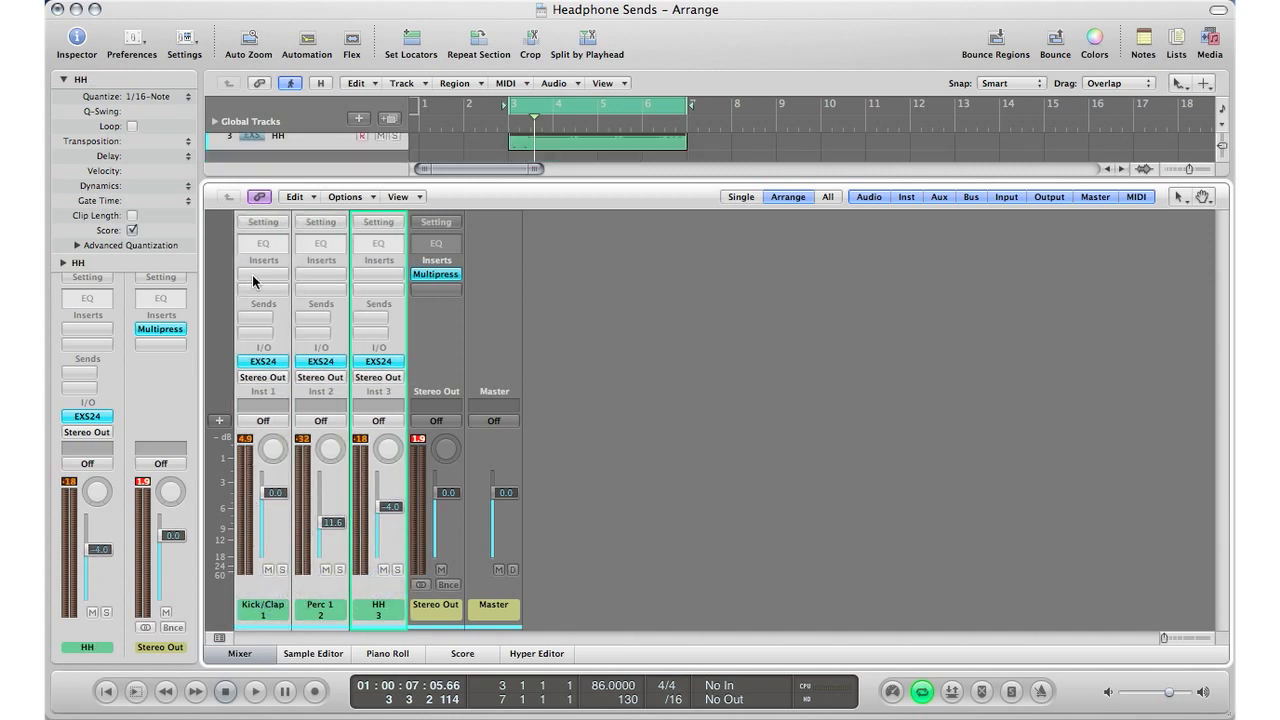
# Add a Bus 1 send to the three drum strips, creating the Aux 1 return
pyautogui.click(261, 331)
pyautogui.moveTo(273, 337)
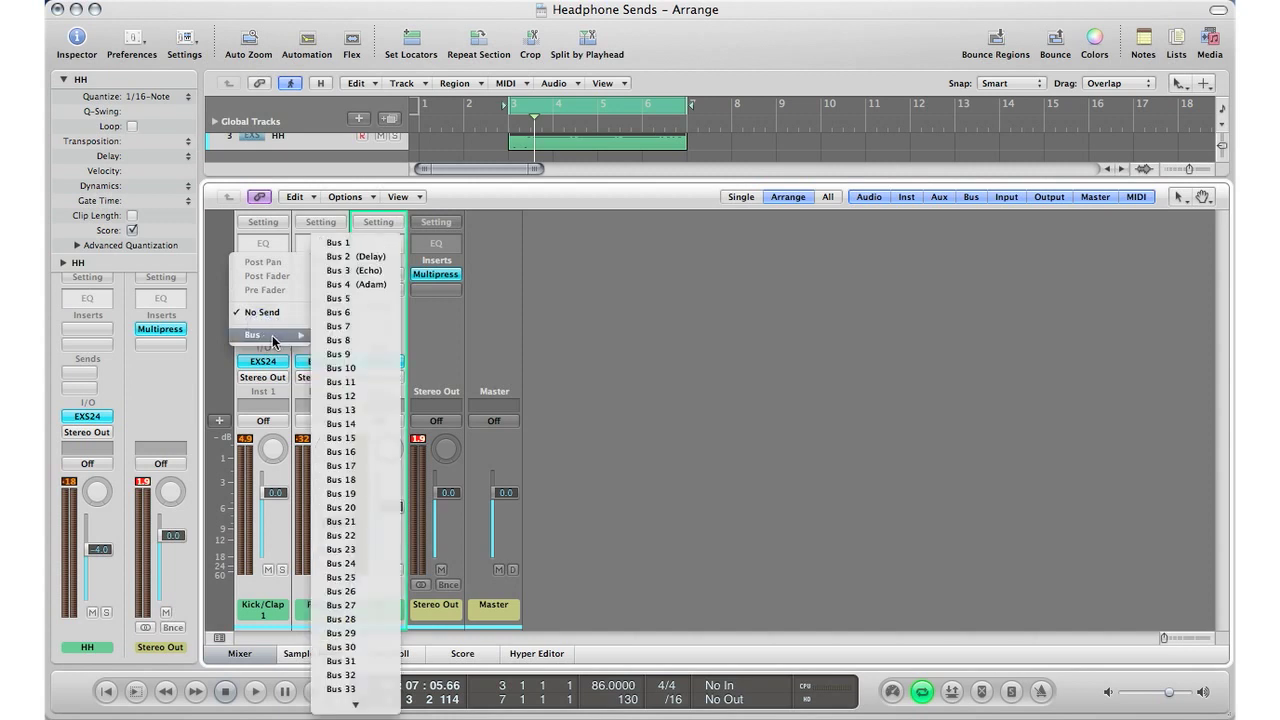
pyautogui.click(343, 243)
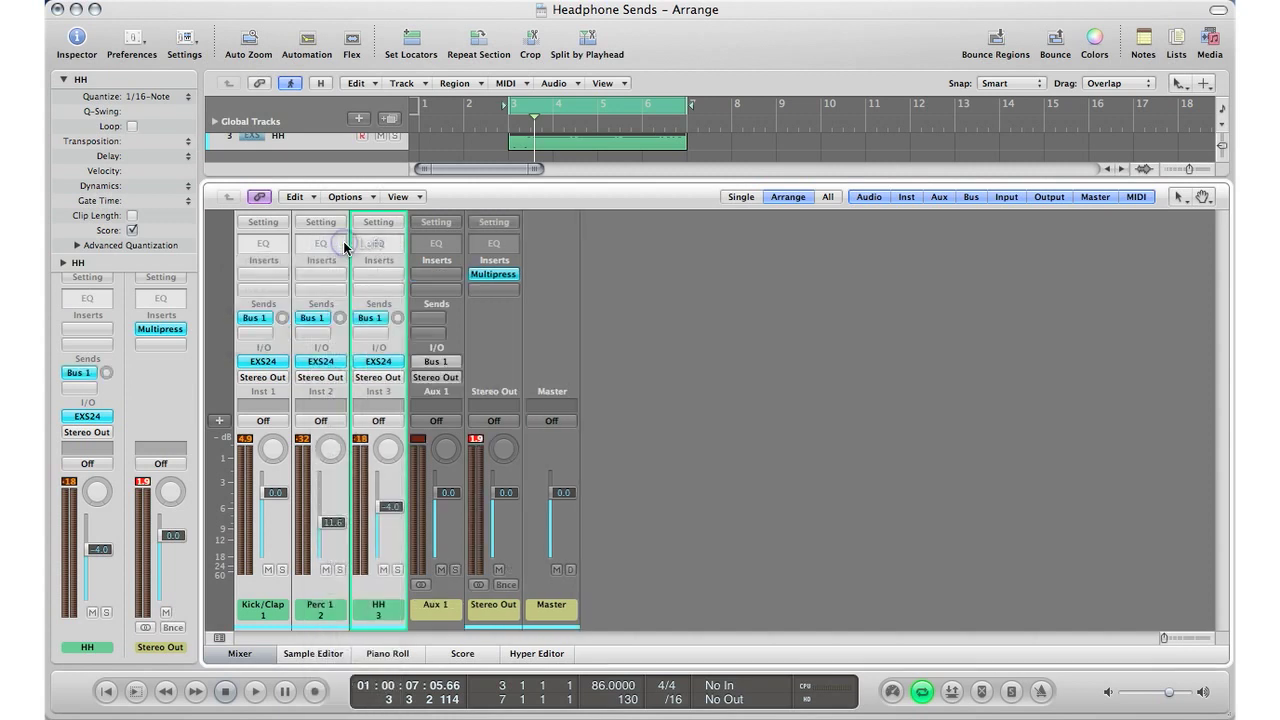
pyautogui.click(284, 318)
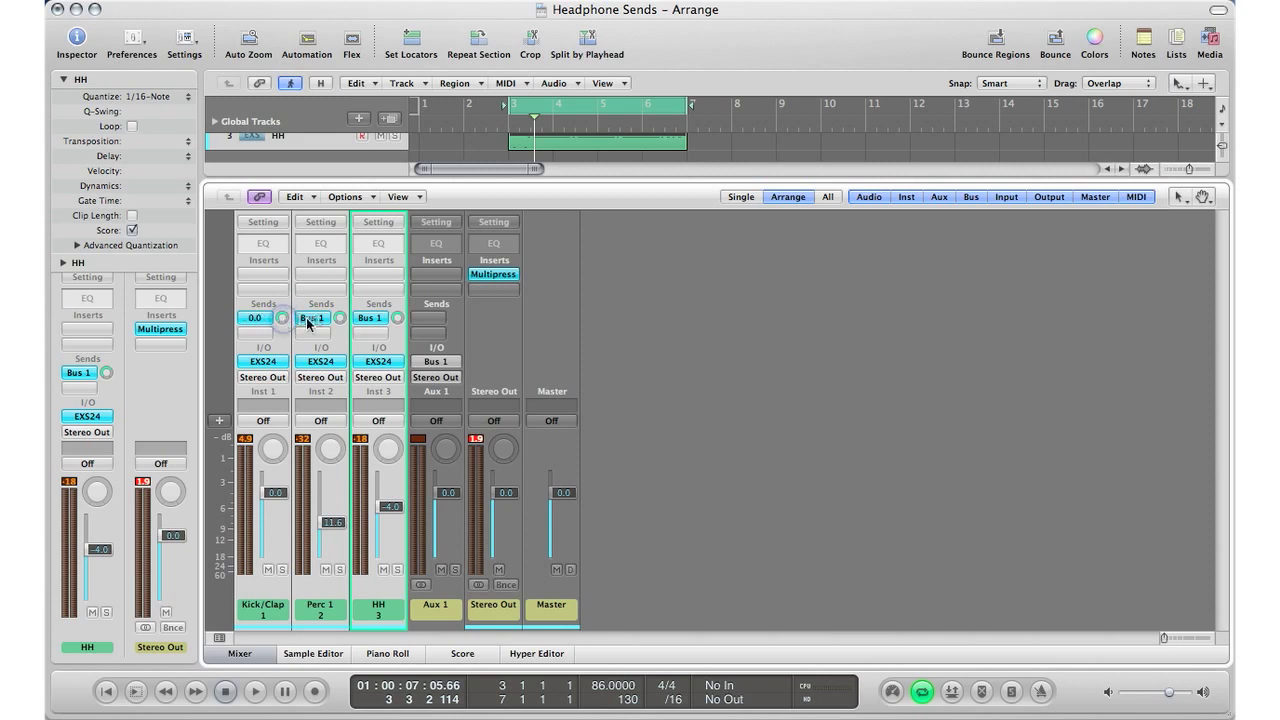
# Rename the Aux 1 strip to 'Drummers Mix'
pyautogui.click(436, 590)
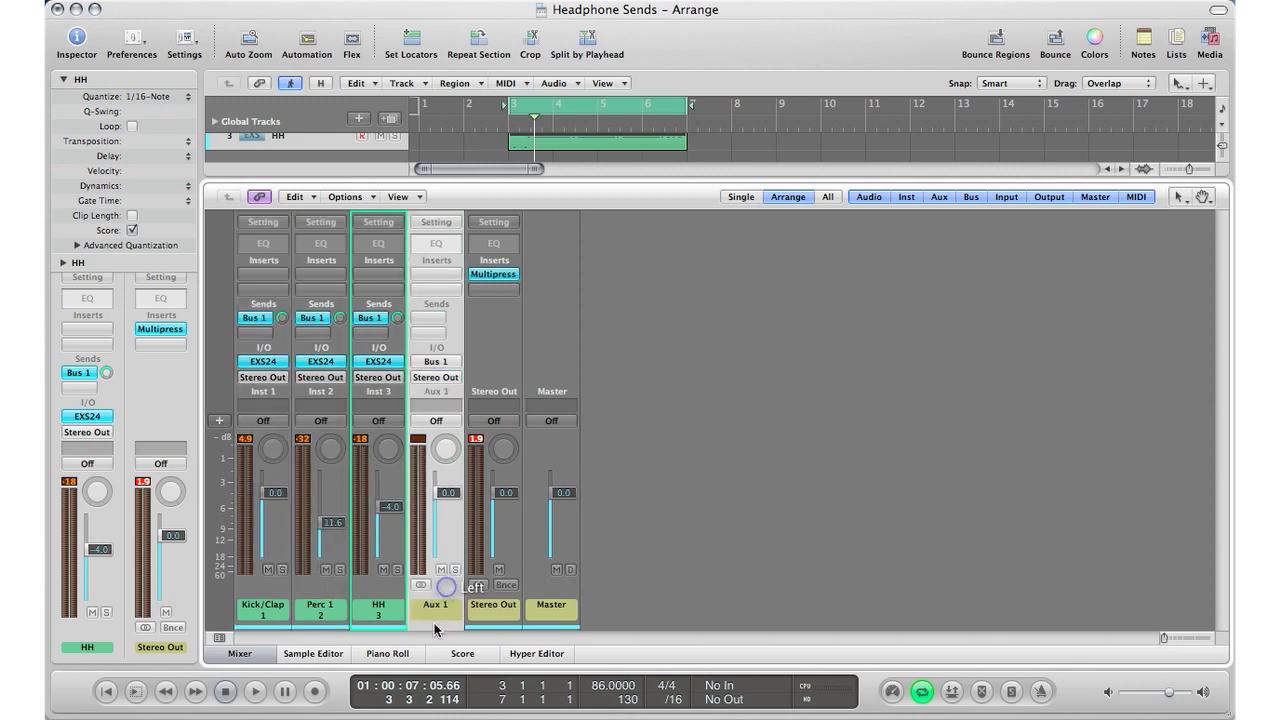
pyautogui.doubleClick(435, 604)
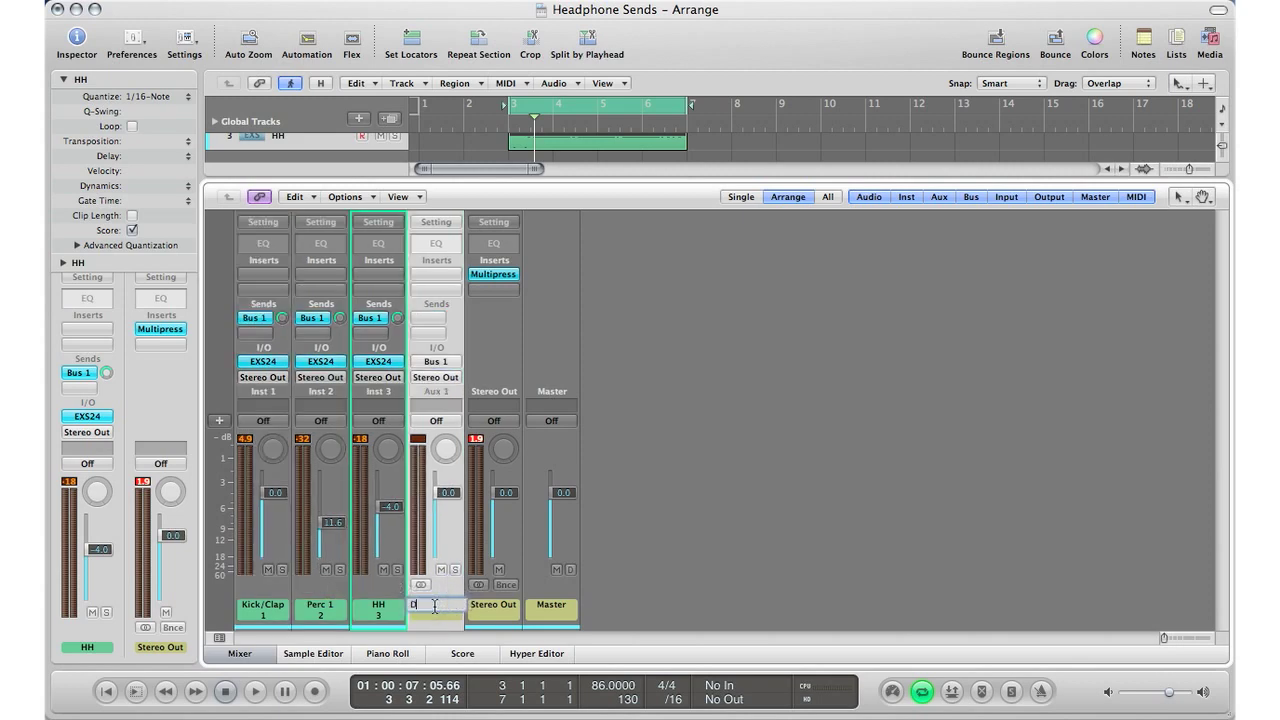
pyautogui.write('Drummers Mix')
pyautogui.press('Return')
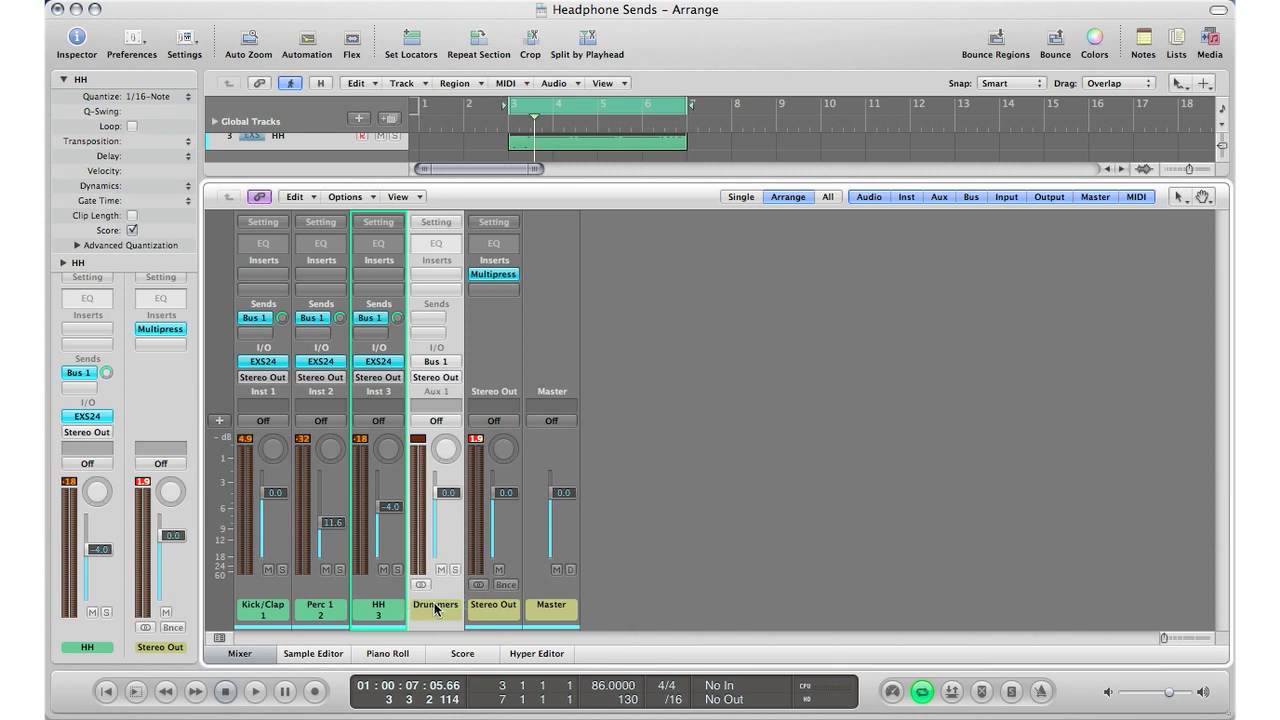
# Route the Drummers aux output to Bus 5, adding an Aux 2 strip
pyautogui.click(438, 380)
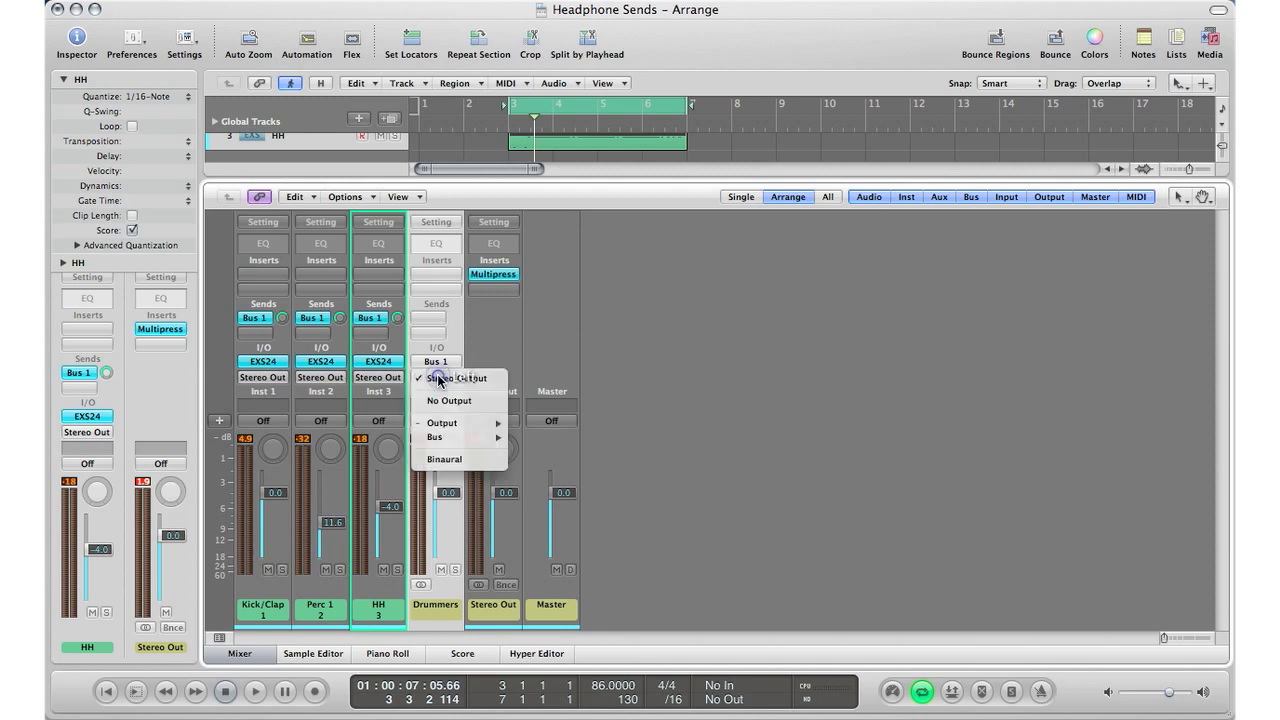
pyautogui.moveTo(440, 438)
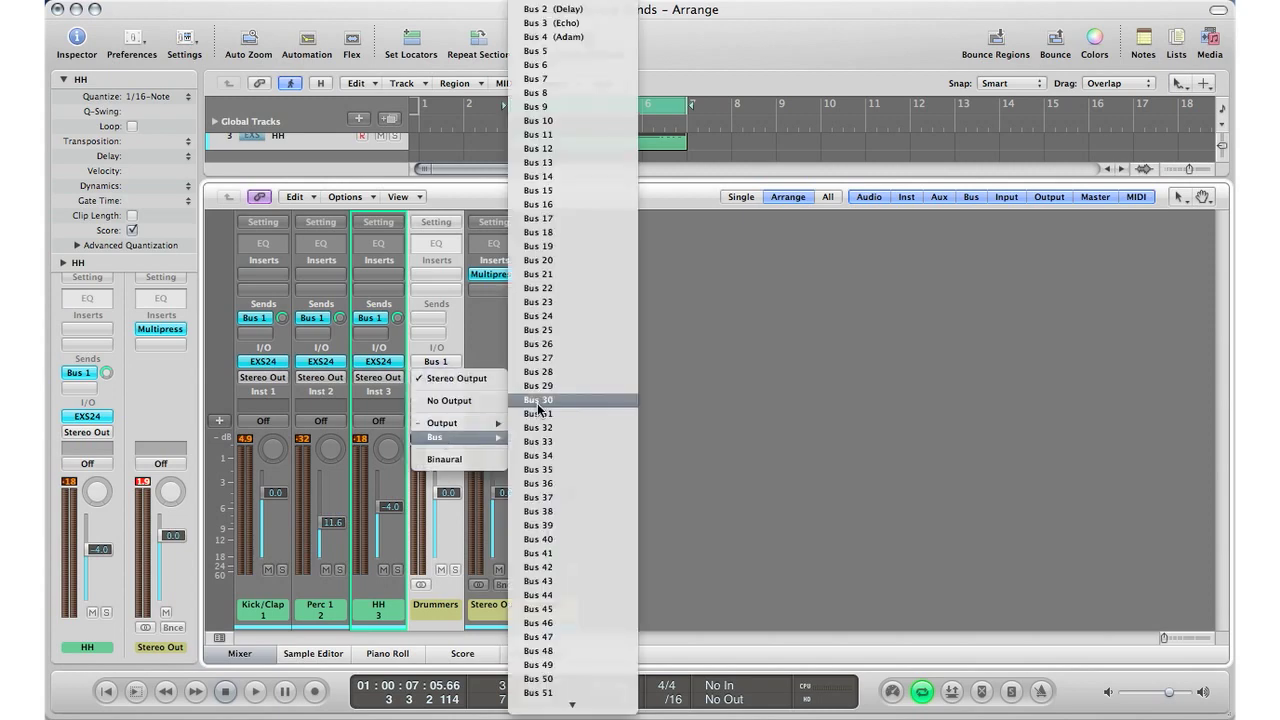
pyautogui.click(560, 52)
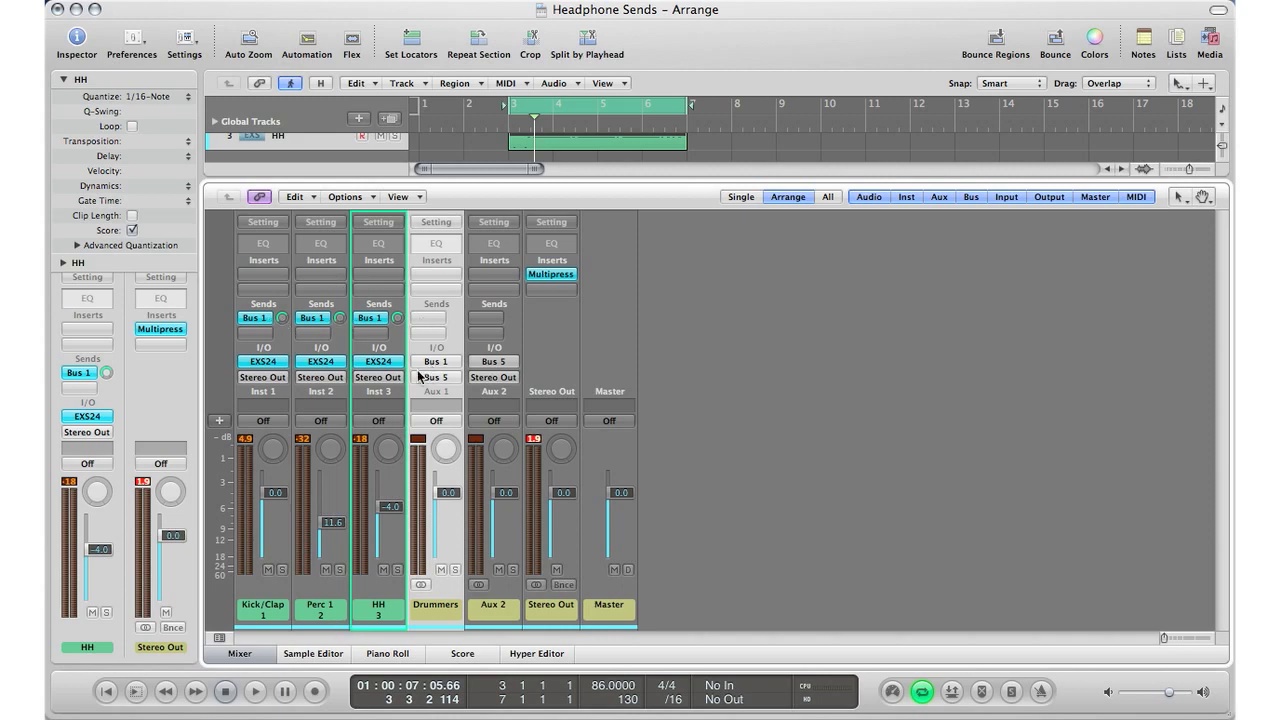
pyautogui.click(425, 378)
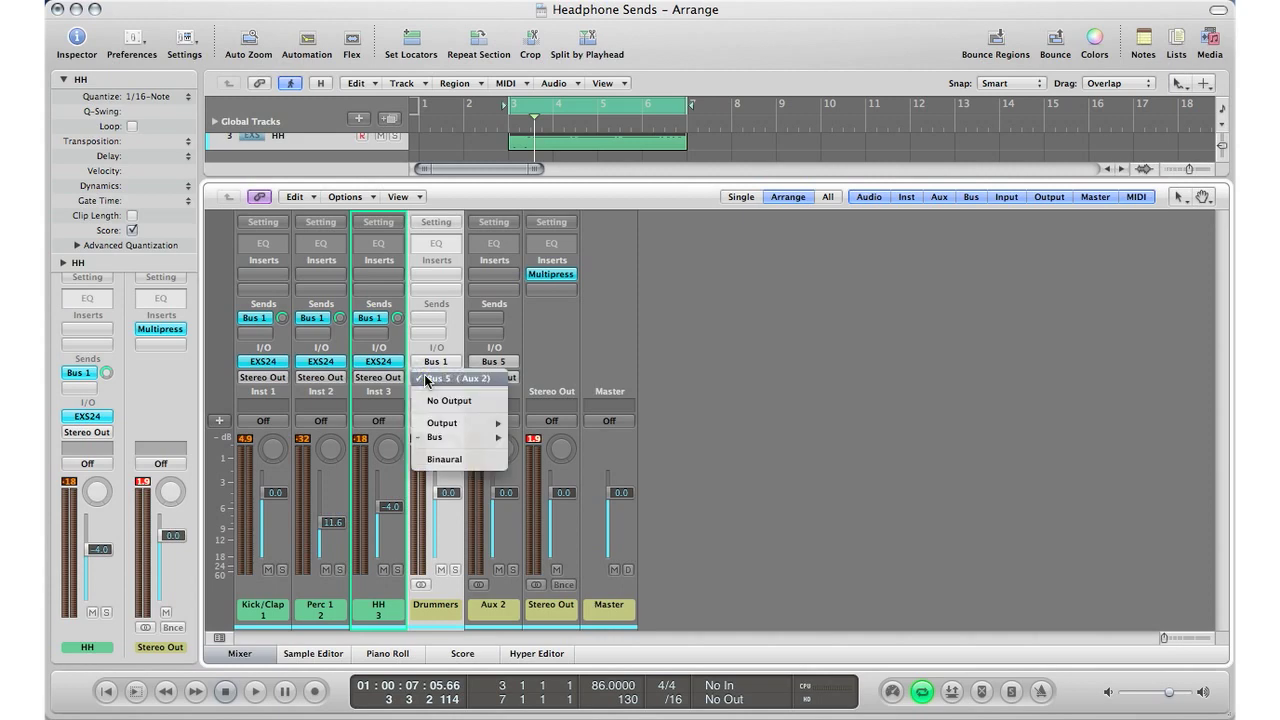
pyautogui.click(425, 378)
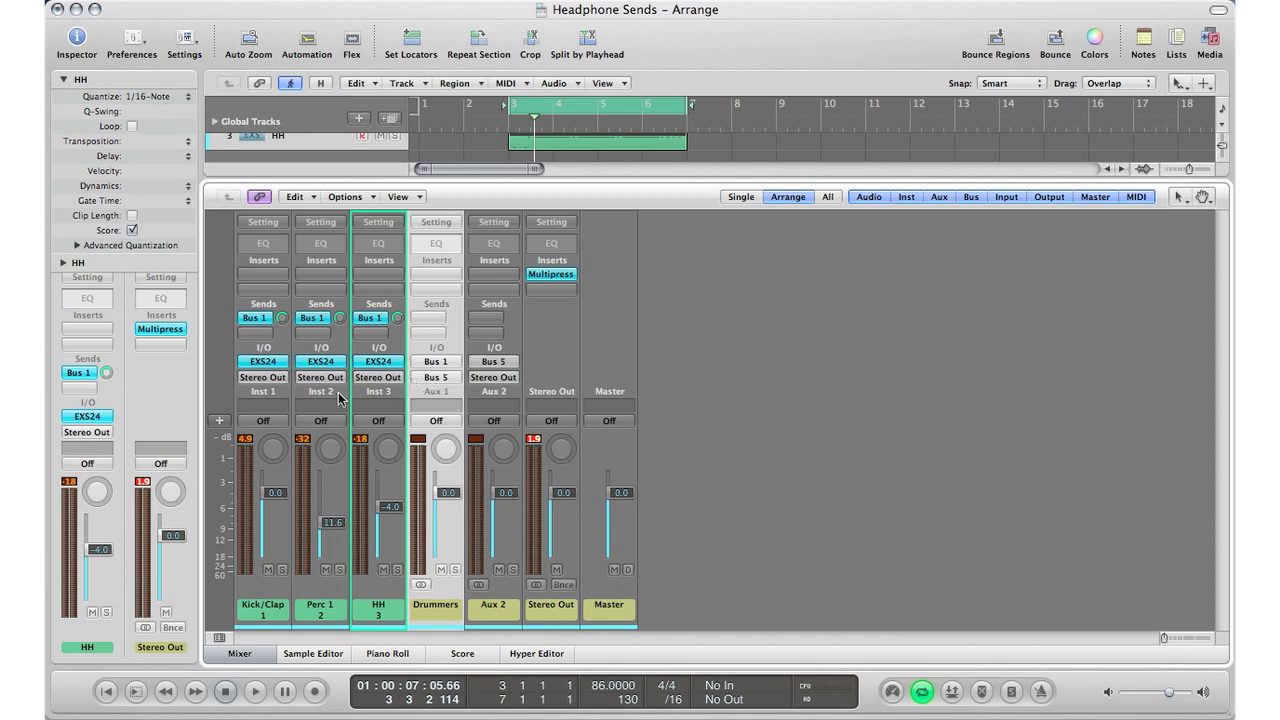
pyautogui.click(271, 597)
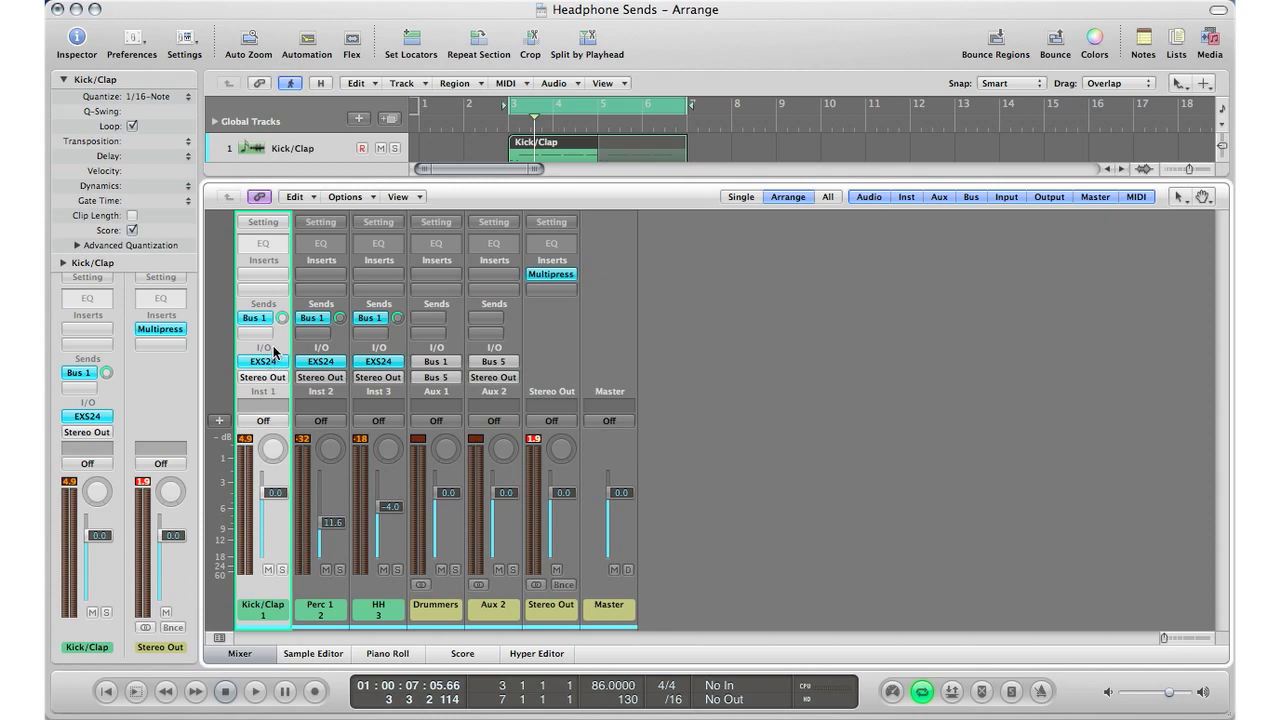
# Lower the Kick/Clap Bus 1 send to -12.0, adjust Perc 1's send, and trim Drummers to -0.3 dB
pyautogui.moveTo(282, 318); pyautogui.dragTo(269, 347)
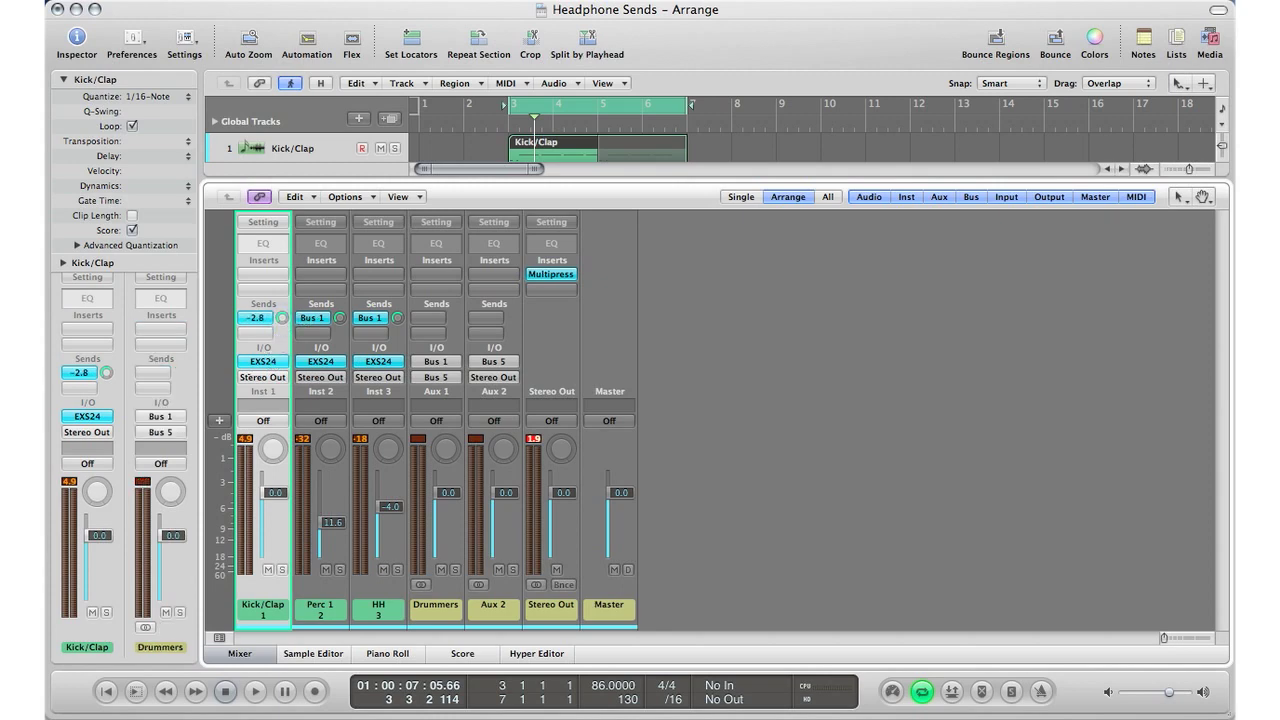
pyautogui.moveTo(282, 318); pyautogui.dragTo(282, 345)
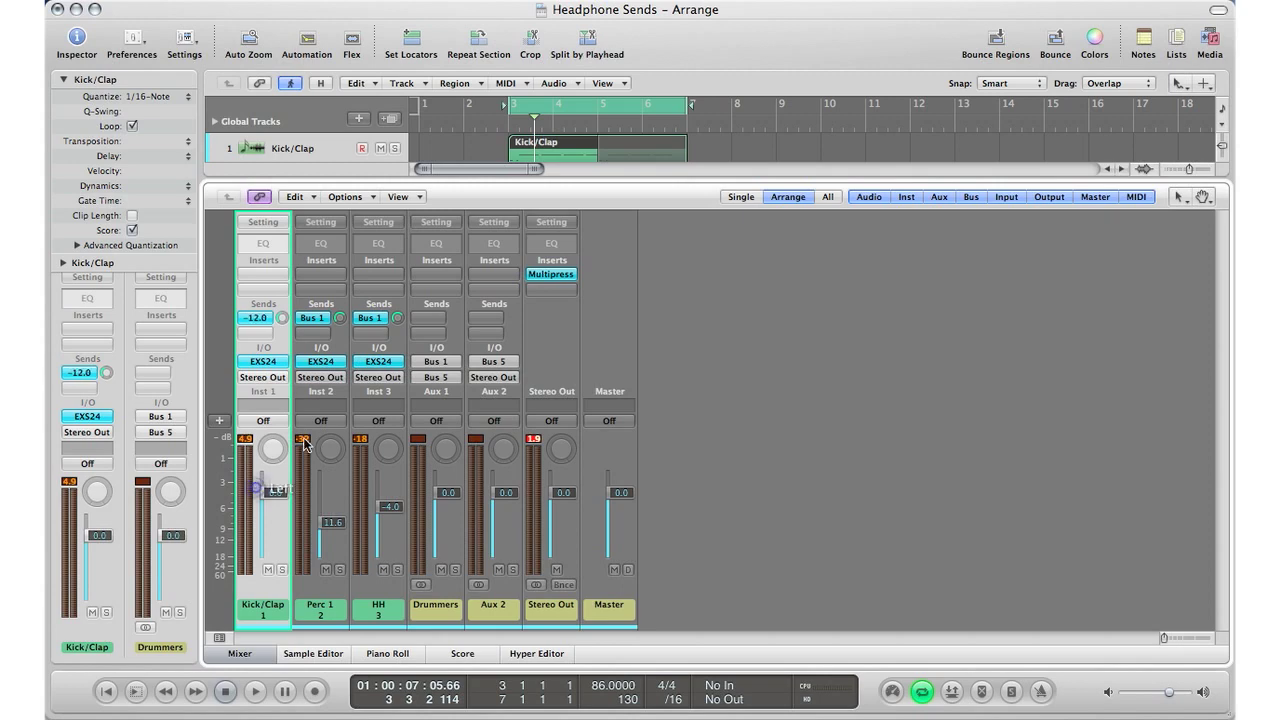
pyautogui.moveTo(340, 318); pyautogui.dragTo(420, 362)
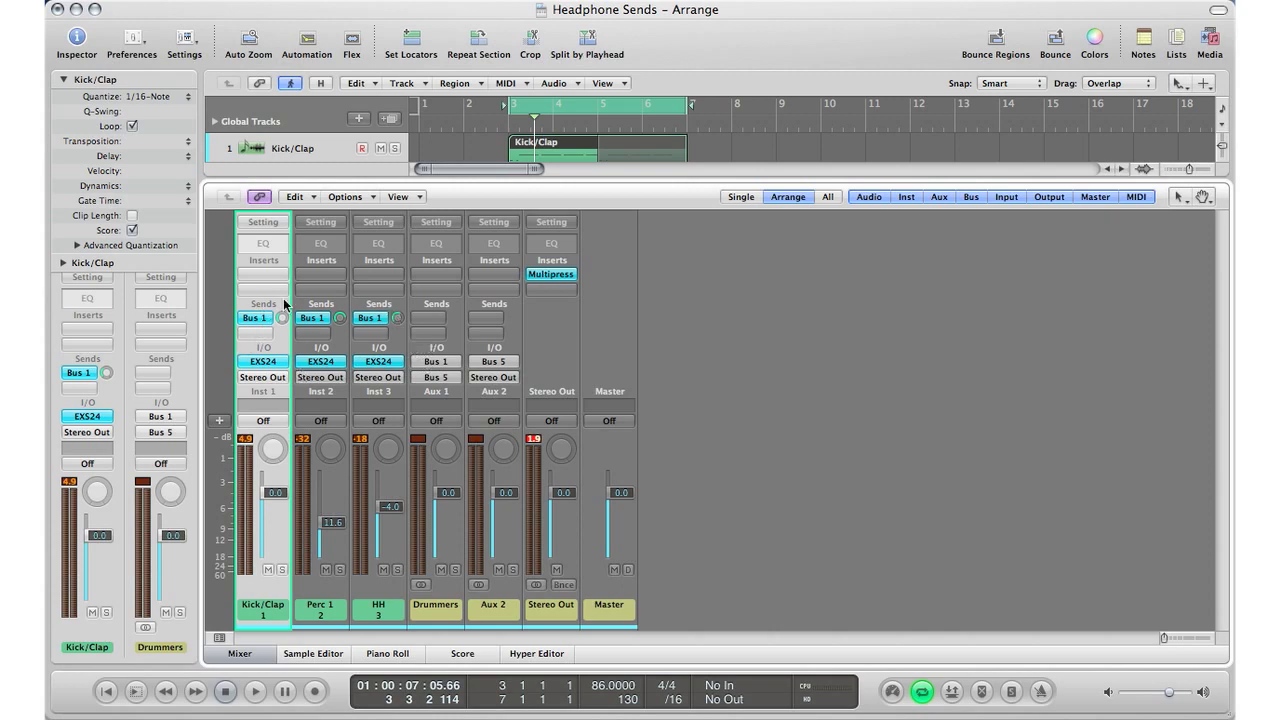
pyautogui.click(340, 335)
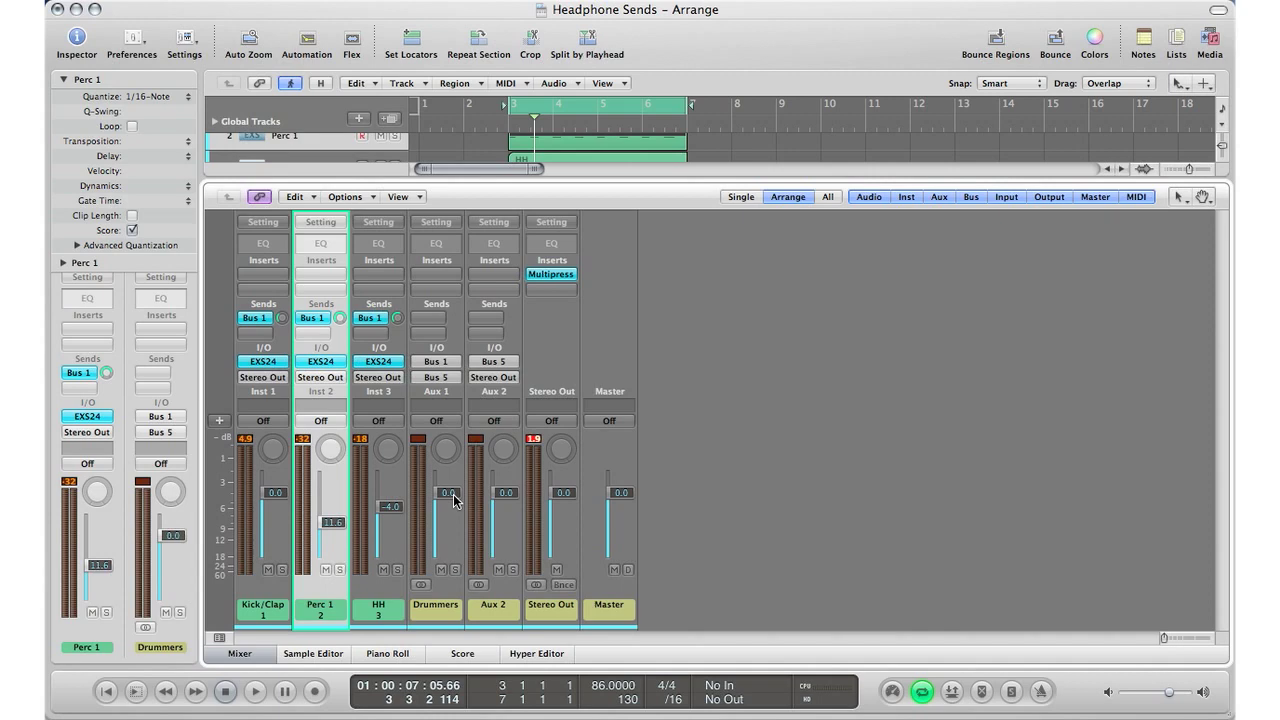
pyautogui.moveTo(455, 500)
pyautogui.mouseDown()
pyautogui.moveTo(455, 536)
pyautogui.moveTo(440, 503)
pyautogui.mouseUp()
pyautogui.click(378, 586)
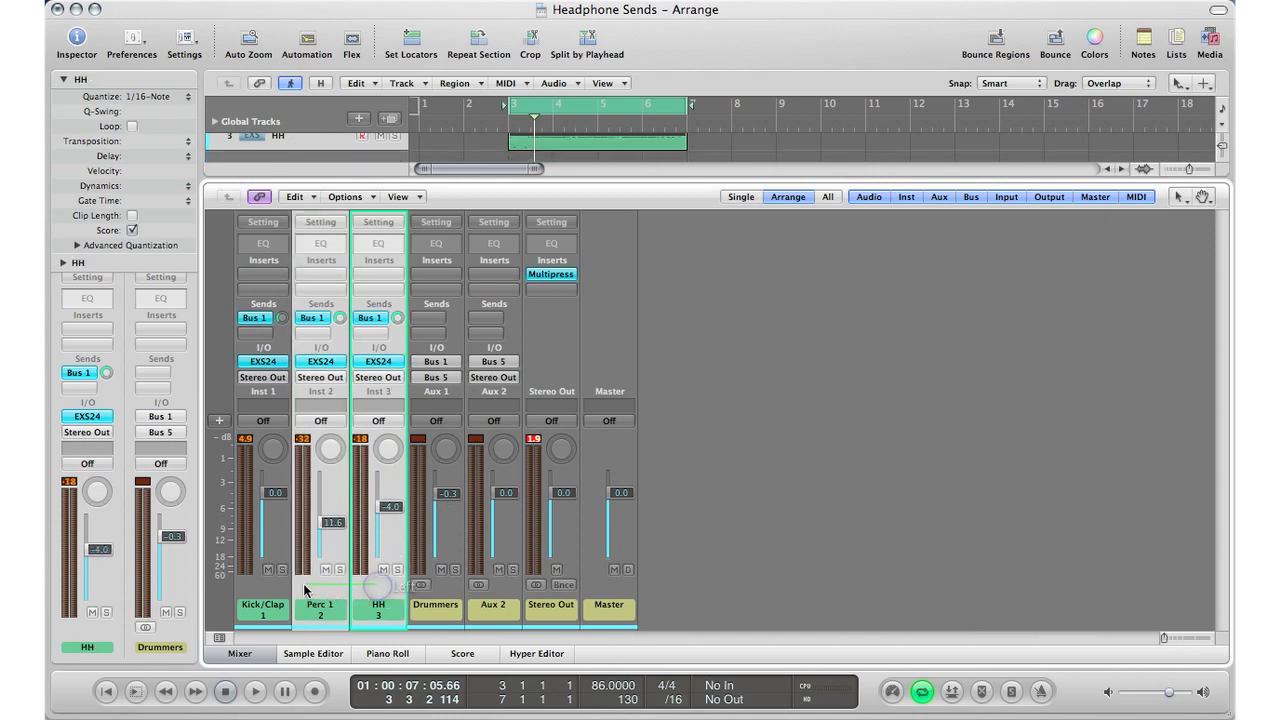
# Add a Bus 10 send to the Kick/Clap, Perc 1 and HH strips
pyautogui.moveTo(304, 590); pyautogui.dragTo(282, 588)
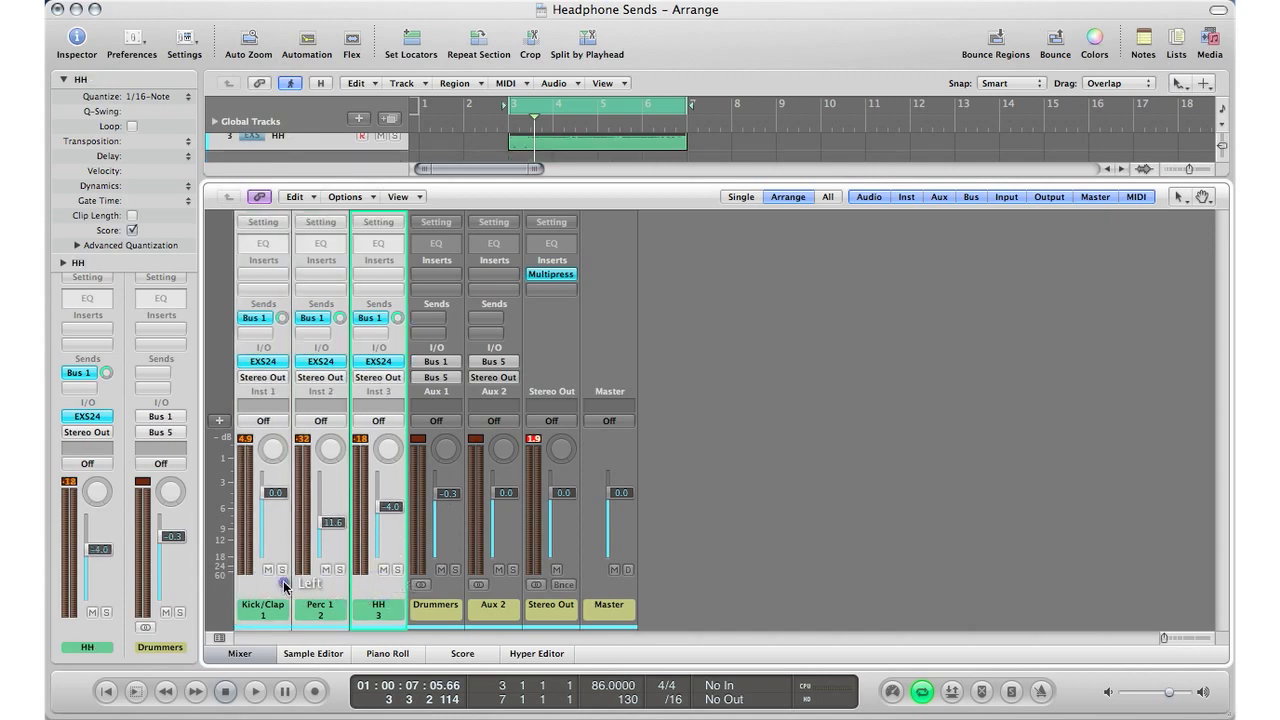
pyautogui.click(250, 335)
pyautogui.moveTo(275, 351)
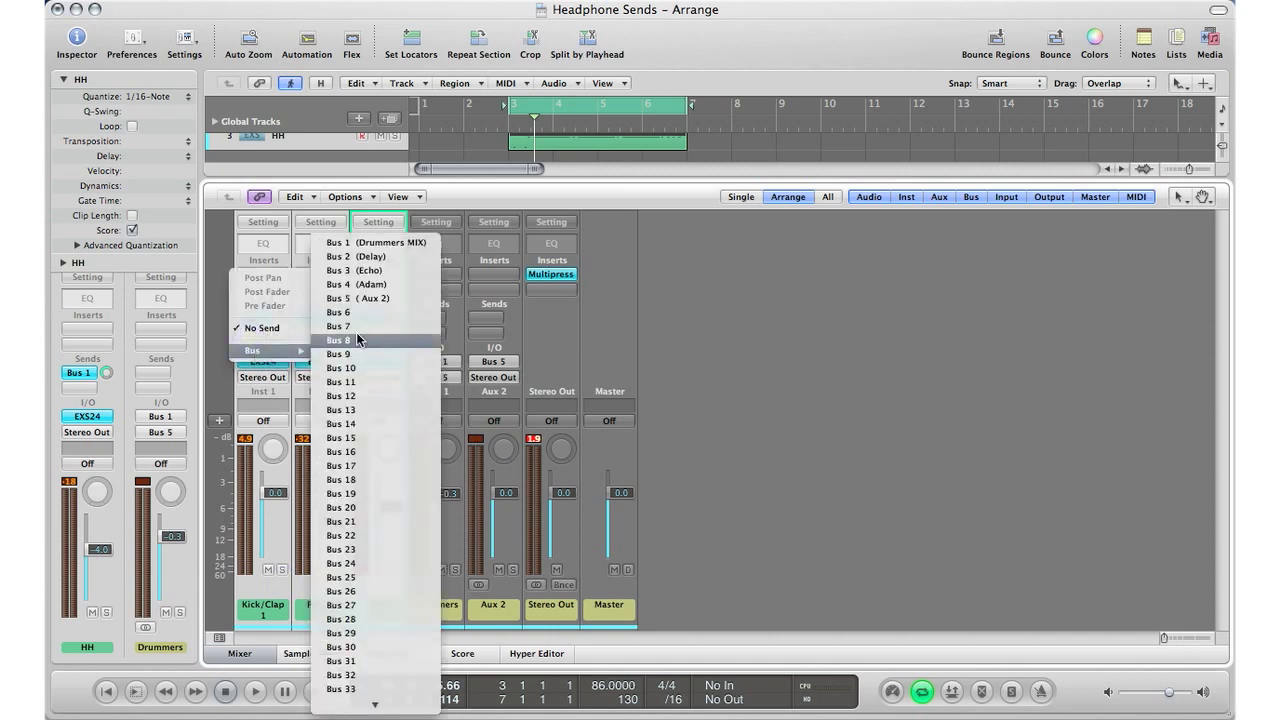
pyautogui.click(356, 368)
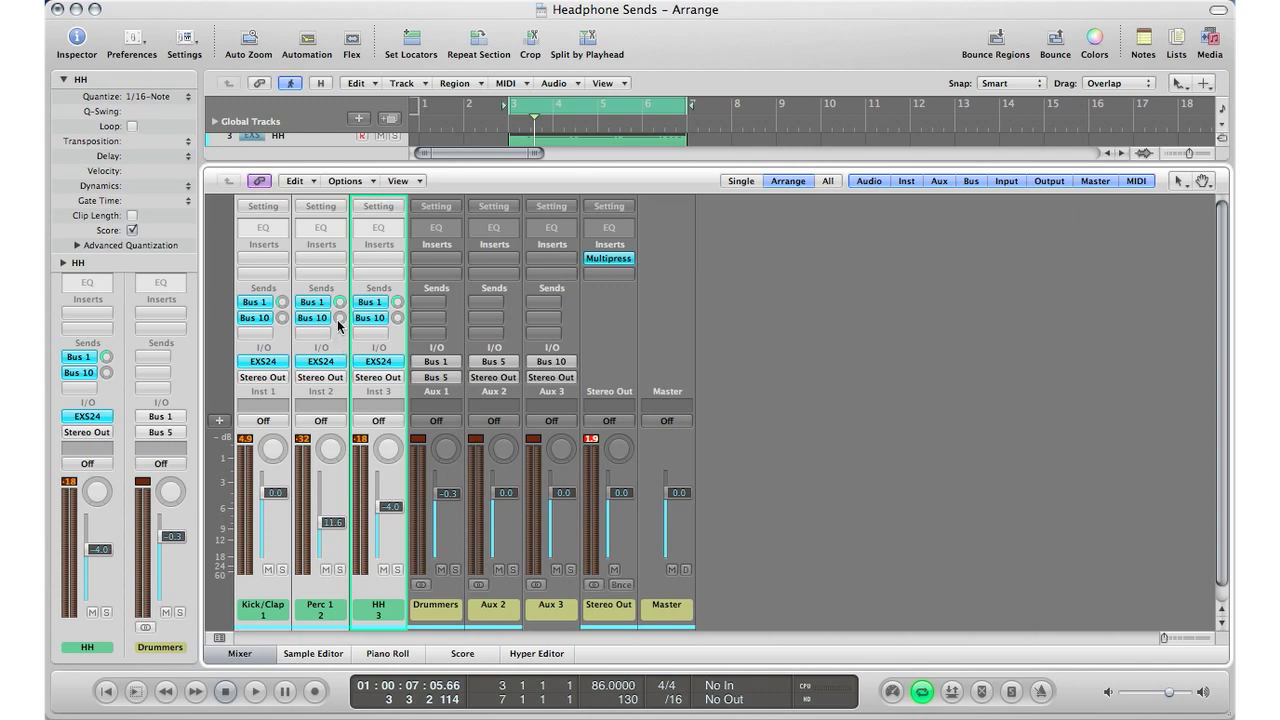
pyautogui.click(339, 319)
# Route the new Aux 3 output to Bus 11 and rename it 'Guitarists'
pyautogui.click(545, 578)
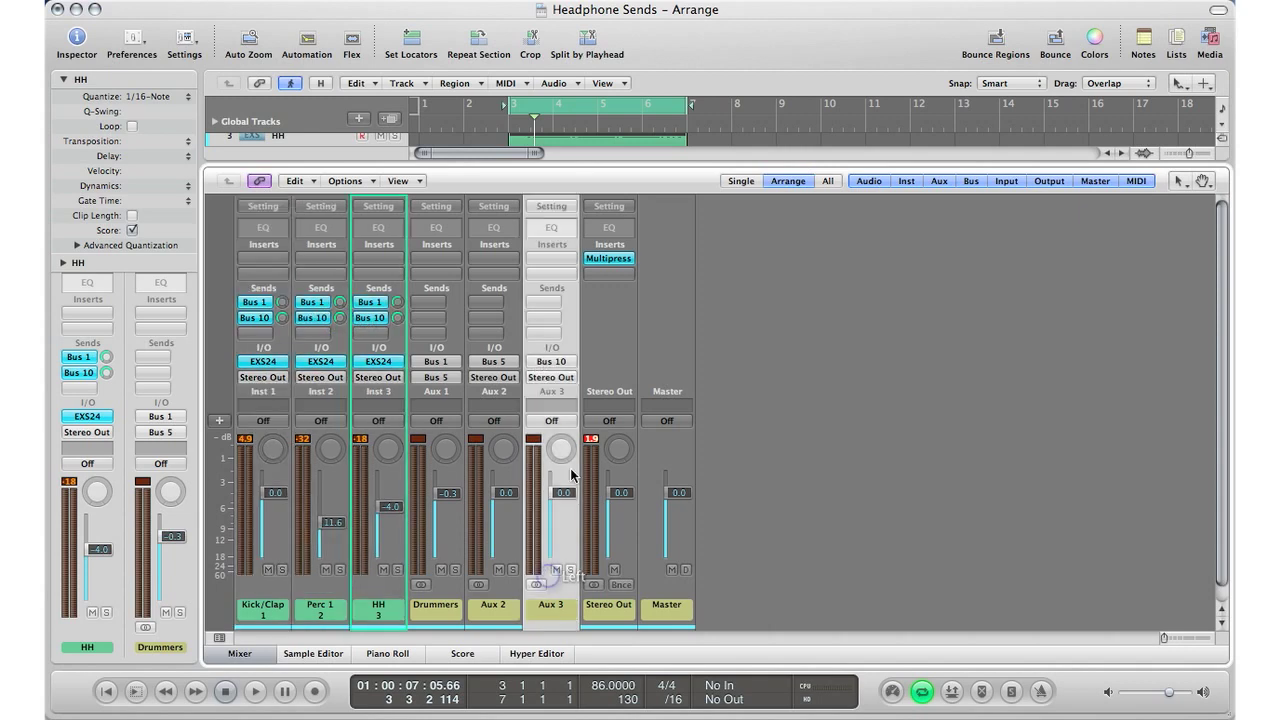
pyautogui.click(551, 377)
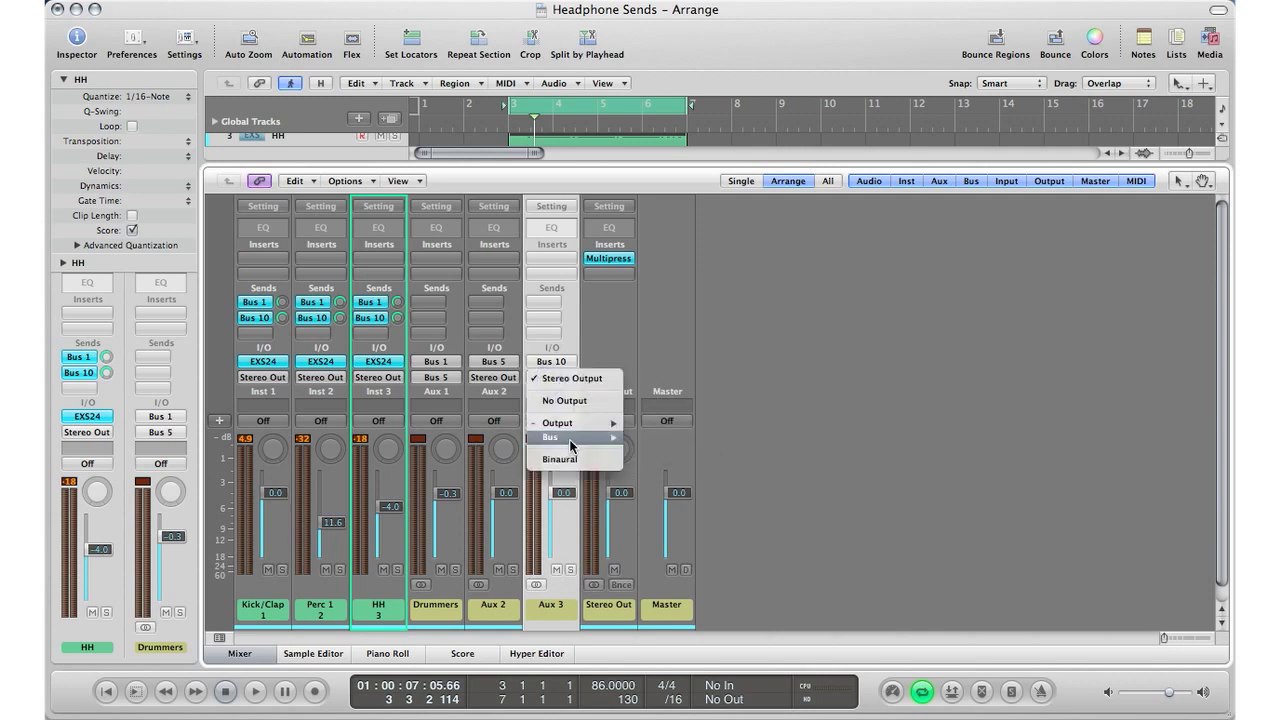
pyautogui.moveTo(572, 445)
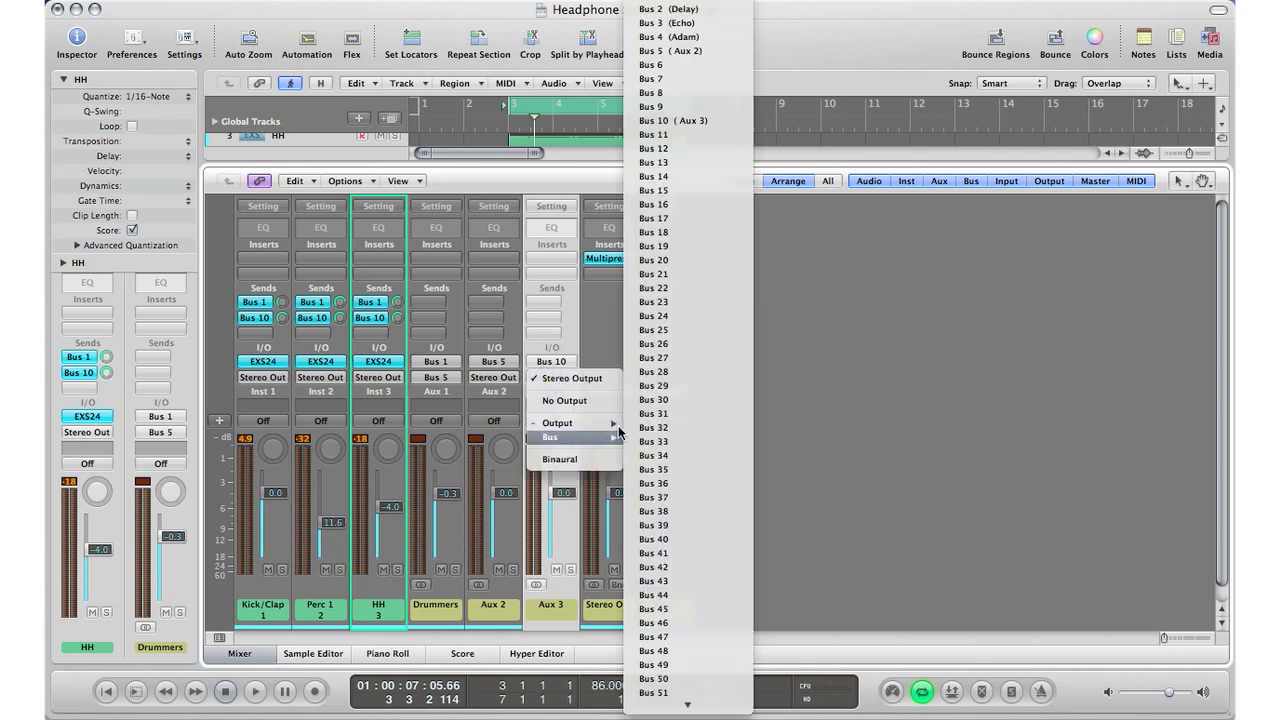
pyautogui.click(656, 135)
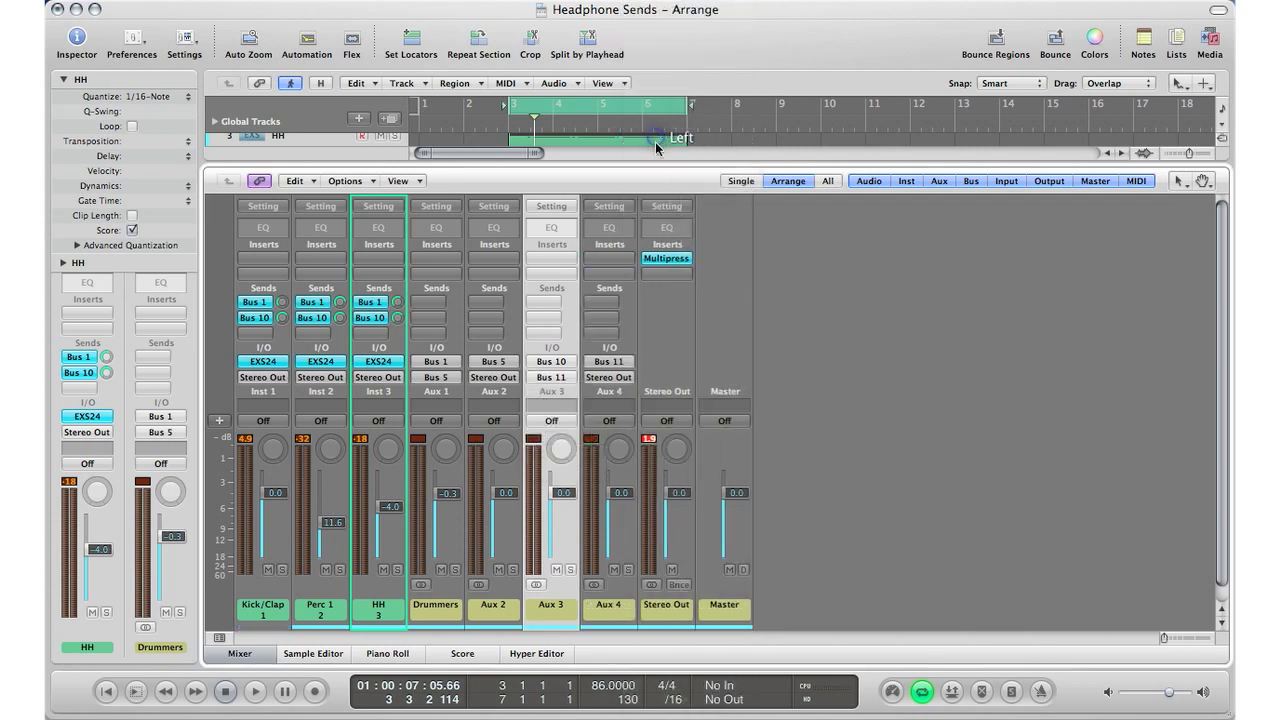
pyautogui.doubleClick(547, 612)
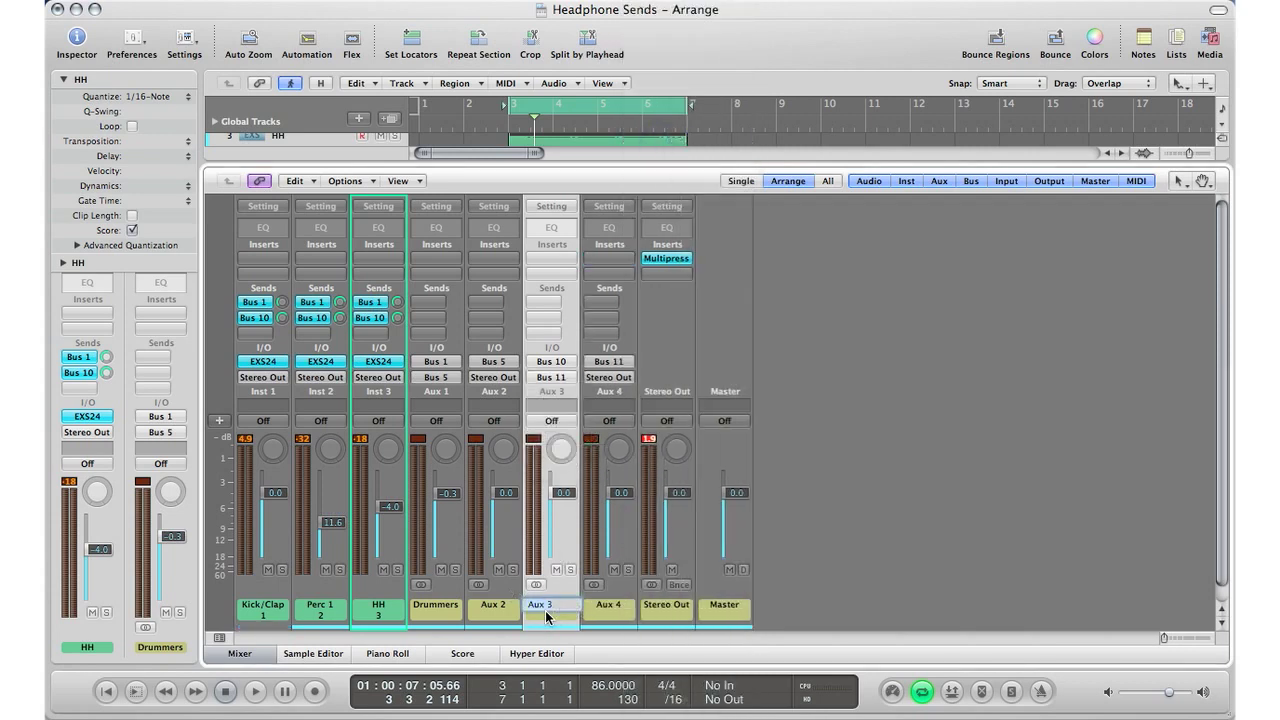
pyautogui.write('Guitarists')
pyautogui.press('Return')
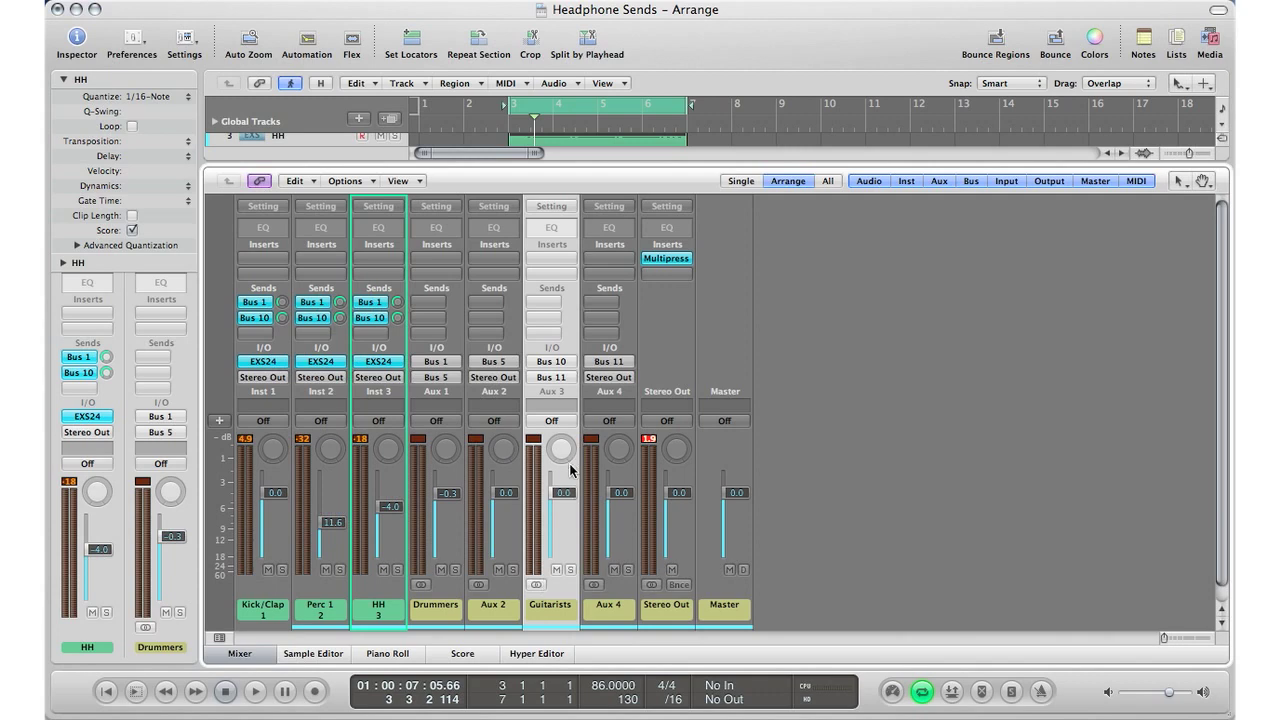
# Set Guitarists to -3.2 dB and balance Kick/Clap's and HH's (-2.1) Bus 10 sends
pyautogui.moveTo(566, 492); pyautogui.dragTo(562, 505)
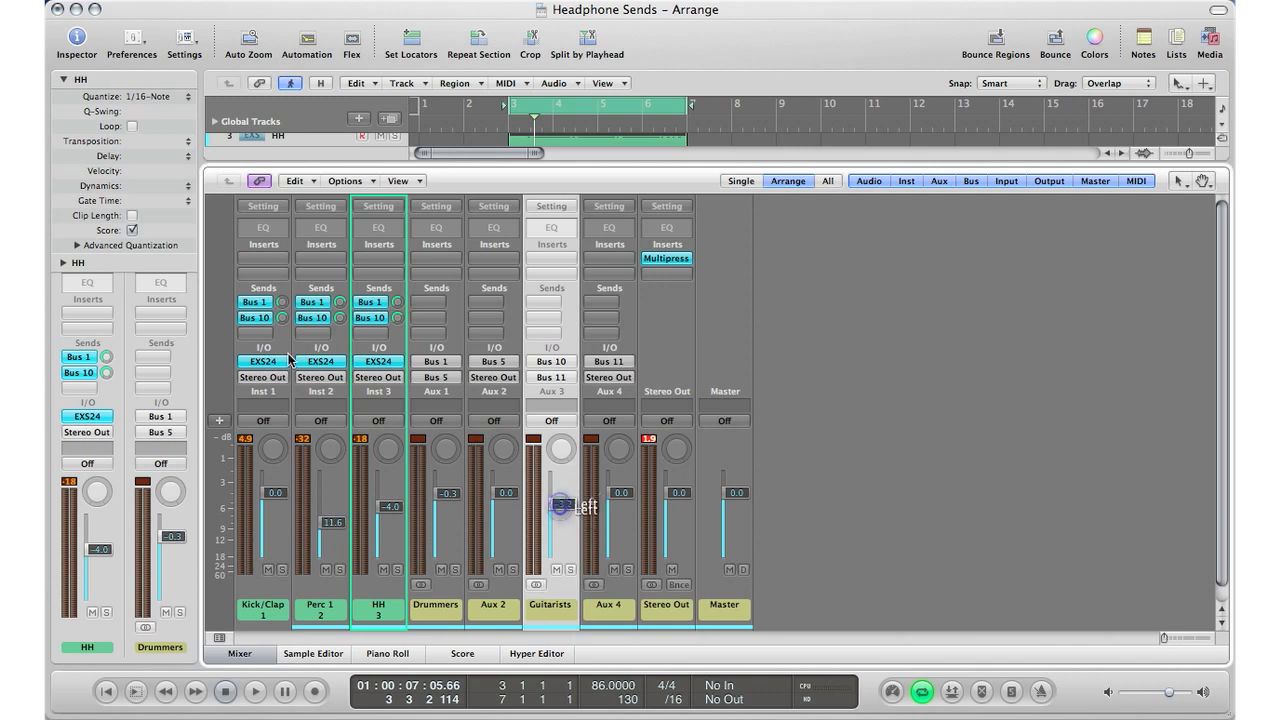
pyautogui.moveTo(282, 317); pyautogui.dragTo(333, 348)
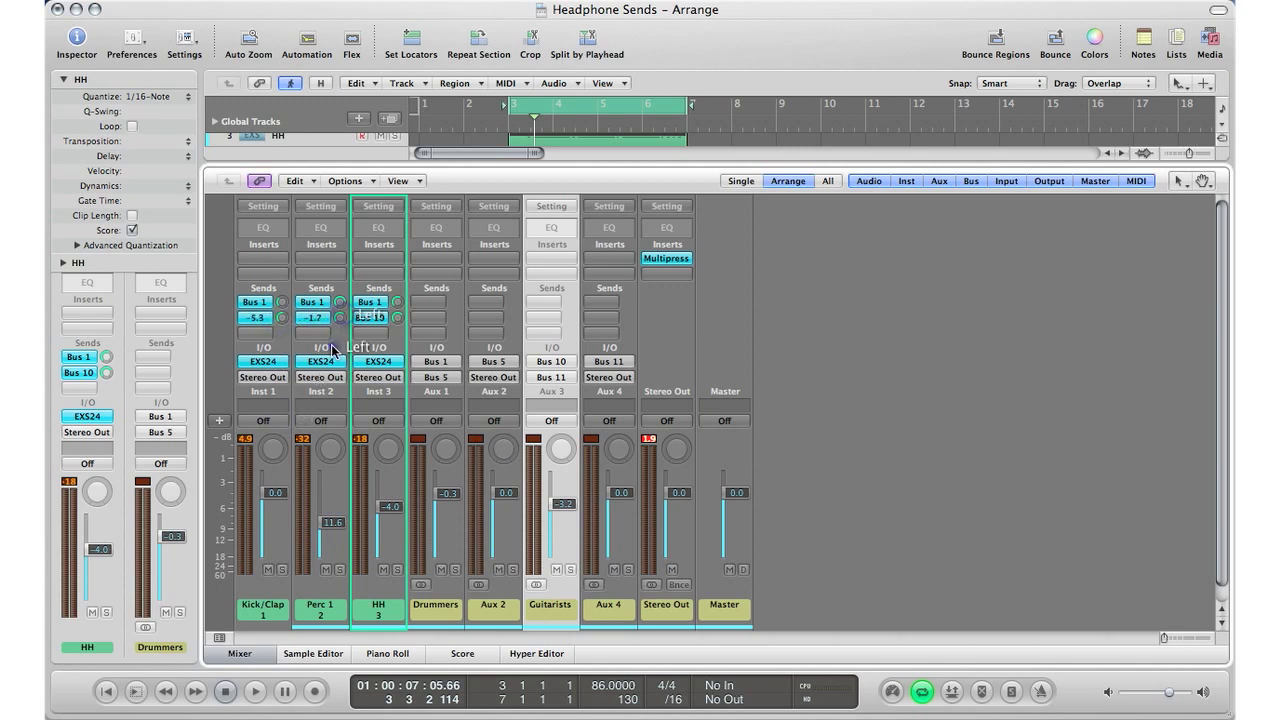
pyautogui.click(396, 317)
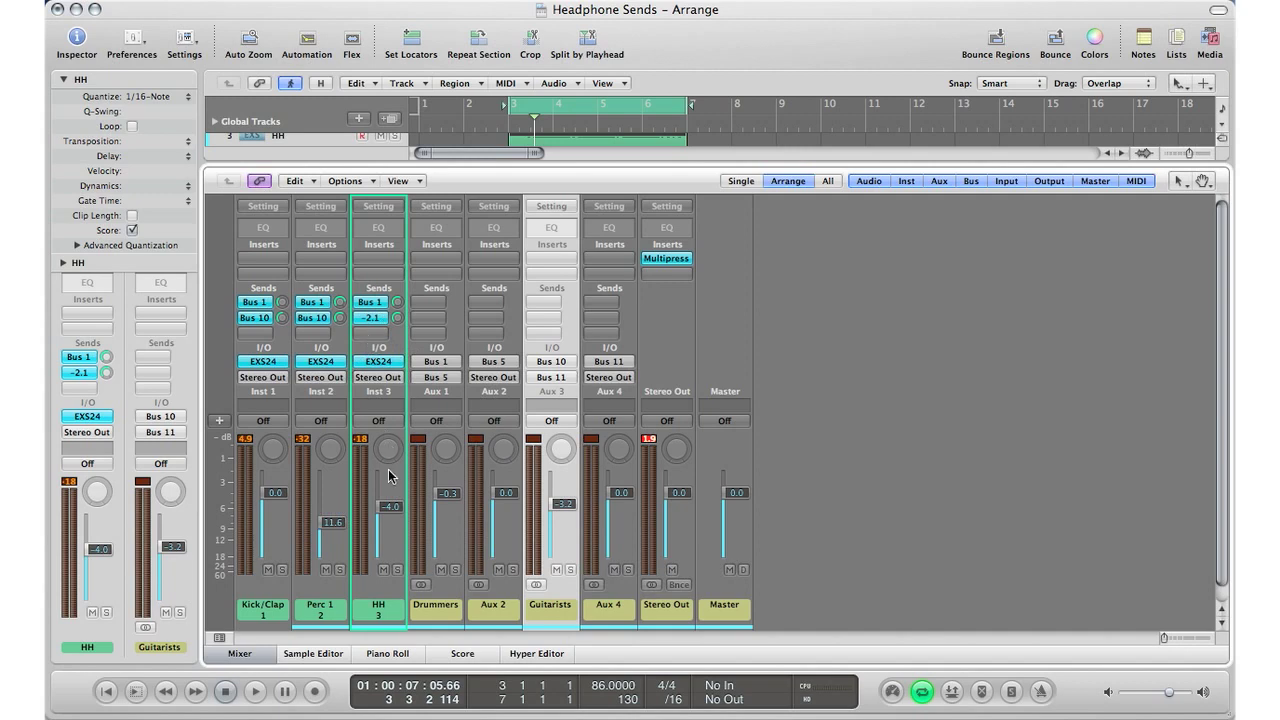
pyautogui.moveTo(383, 580); pyautogui.dragTo(238, 578)
# Add a Bus 12 send to the three selected drum tracks
pyautogui.click(258, 332)
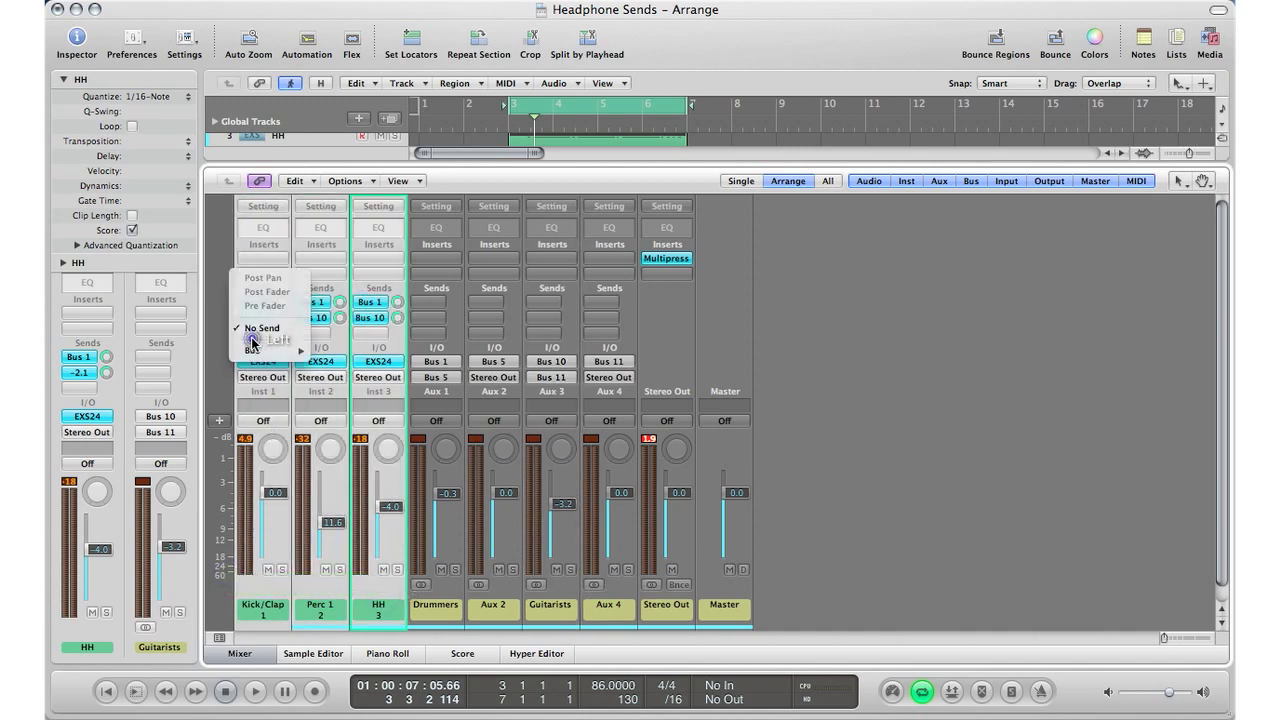
pyautogui.moveTo(271, 352)
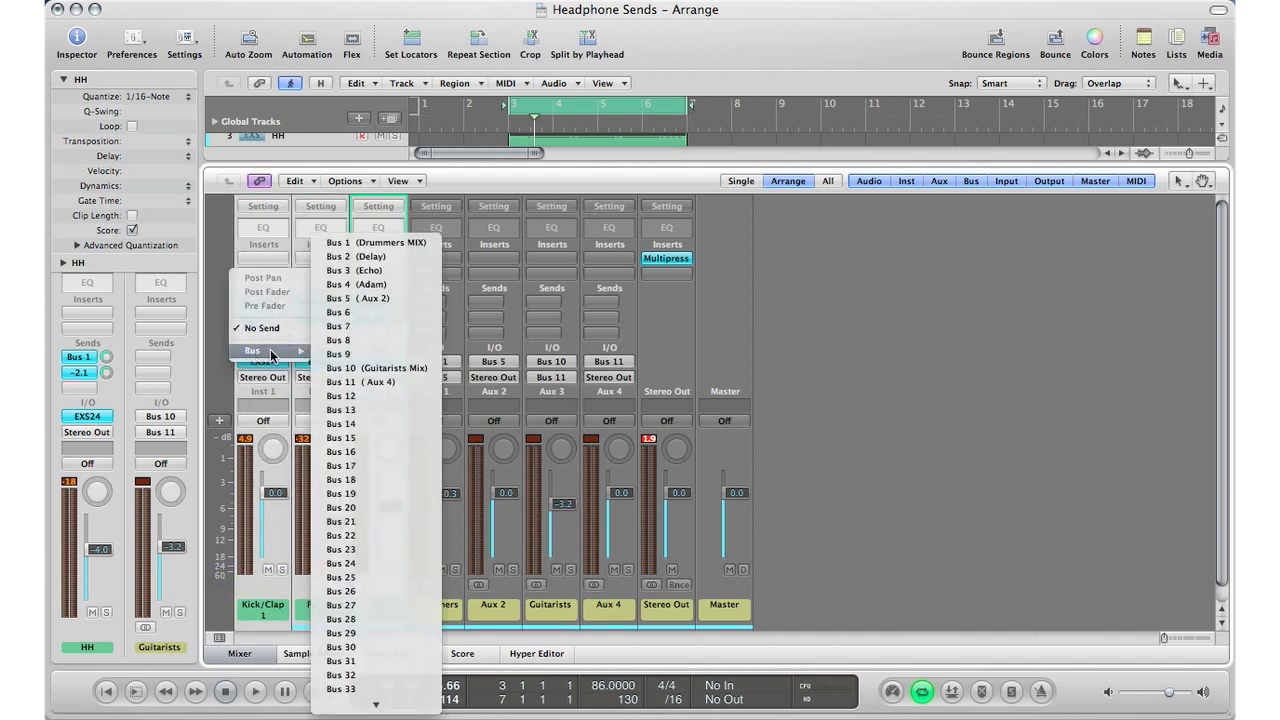
pyautogui.click(362, 395)
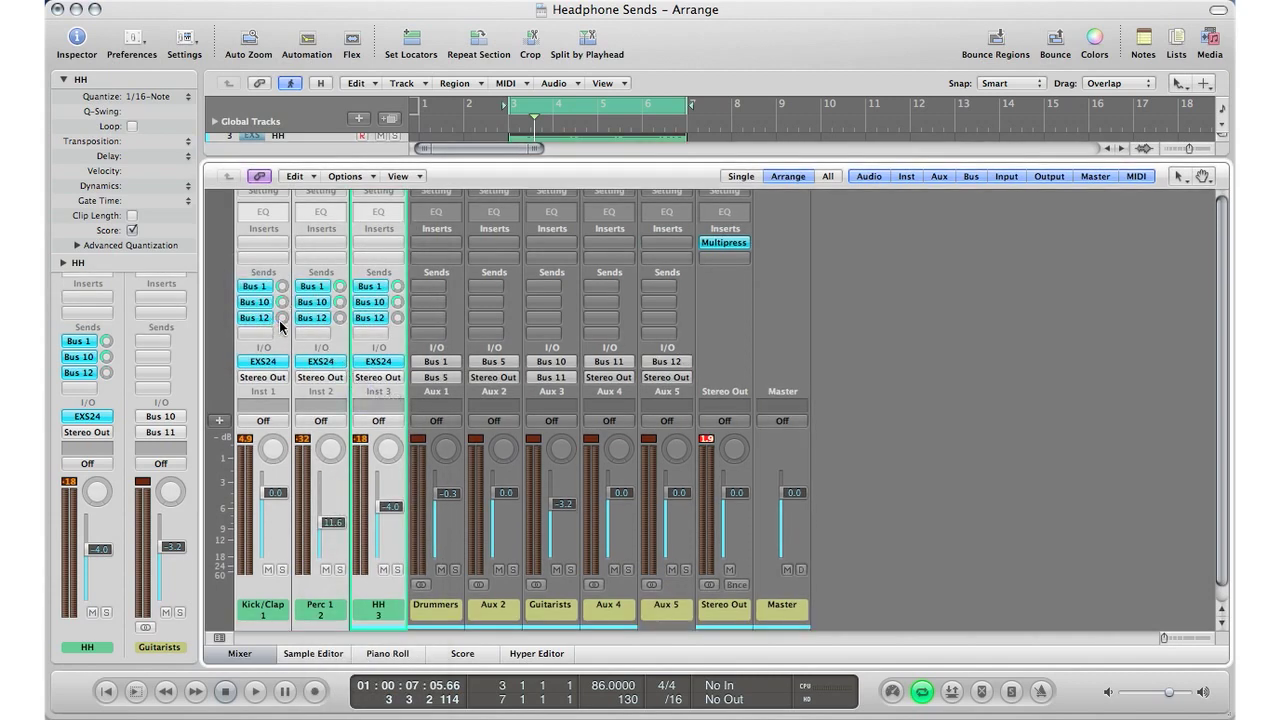
pyautogui.click(281, 321)
# Rename Aux 5 to 'Vocalist M' and set its fader to -1.5 dB
pyautogui.doubleClick(663, 612)
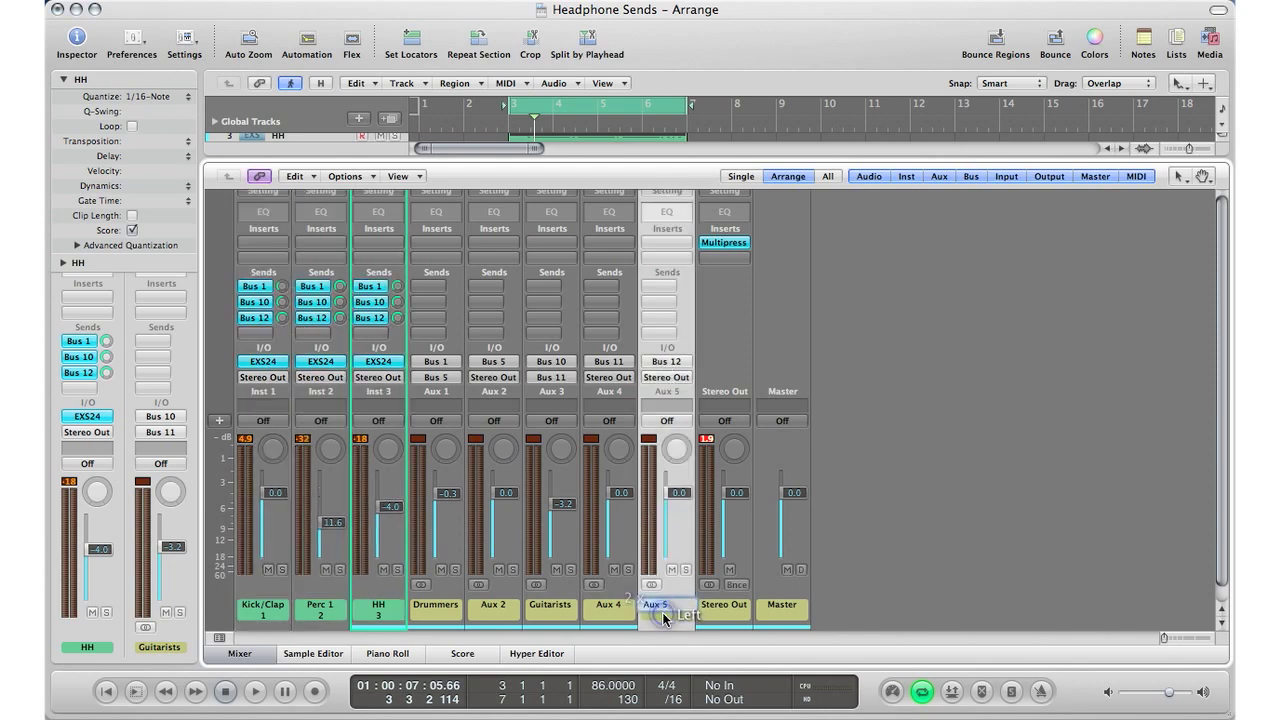
pyautogui.write('Vocalist Mix')
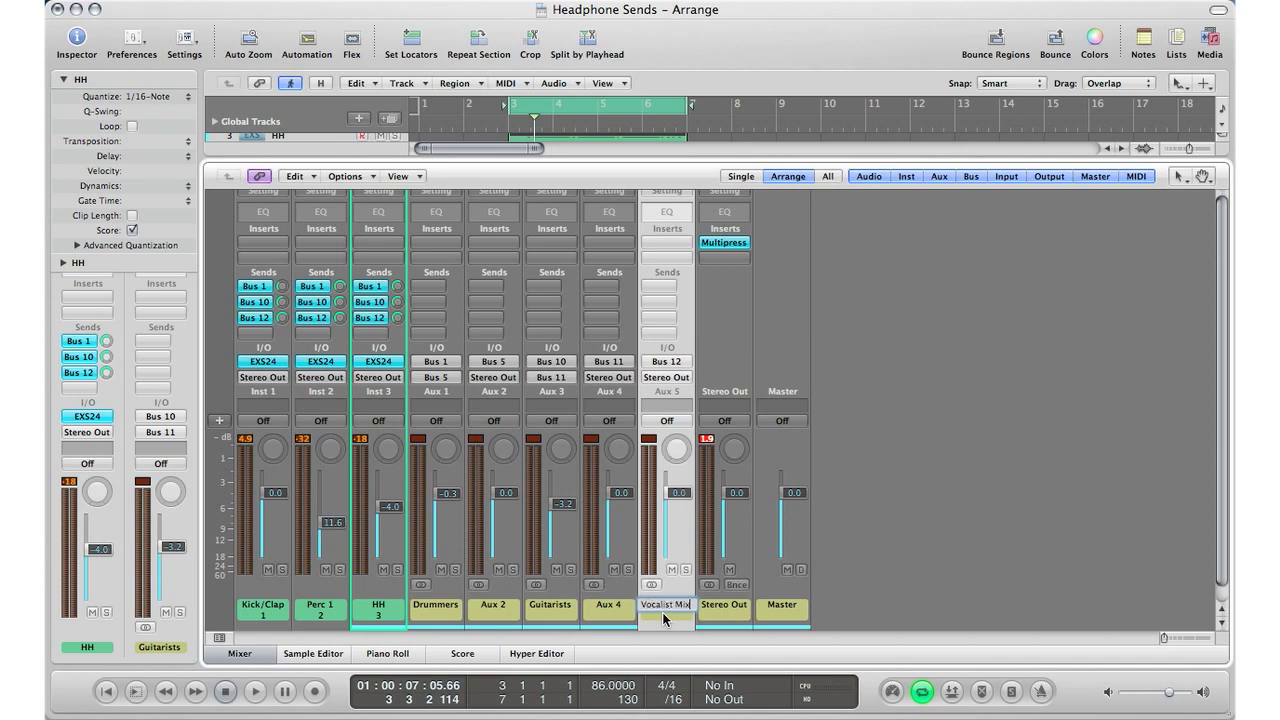
pyautogui.press('Return')
pyautogui.moveTo(682, 495); pyautogui.dragTo(678, 501)
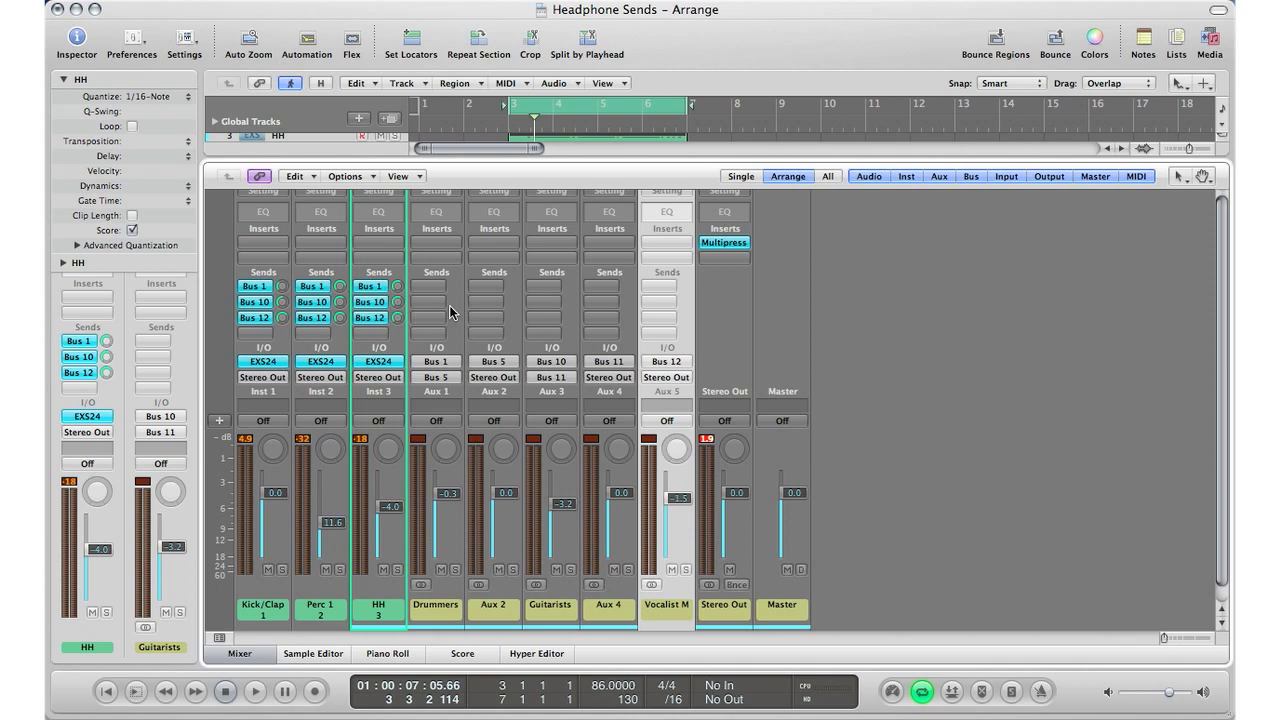
# Set the Bus 12 sends: HH -3.1, Perc 1 -3.1, Kick/Clap -2.2
pyautogui.click(397, 317)
pyautogui.moveTo(397, 317); pyautogui.dragTo(390, 376)
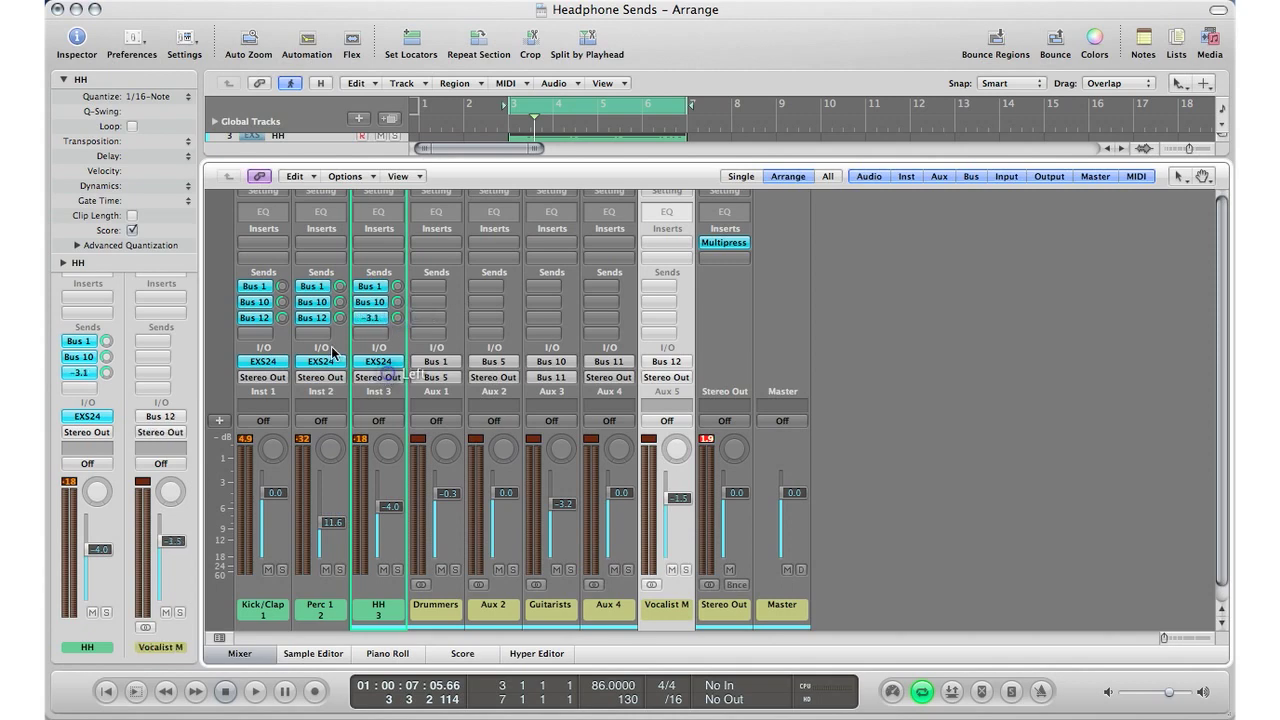
pyautogui.moveTo(340, 317); pyautogui.dragTo(335, 374)
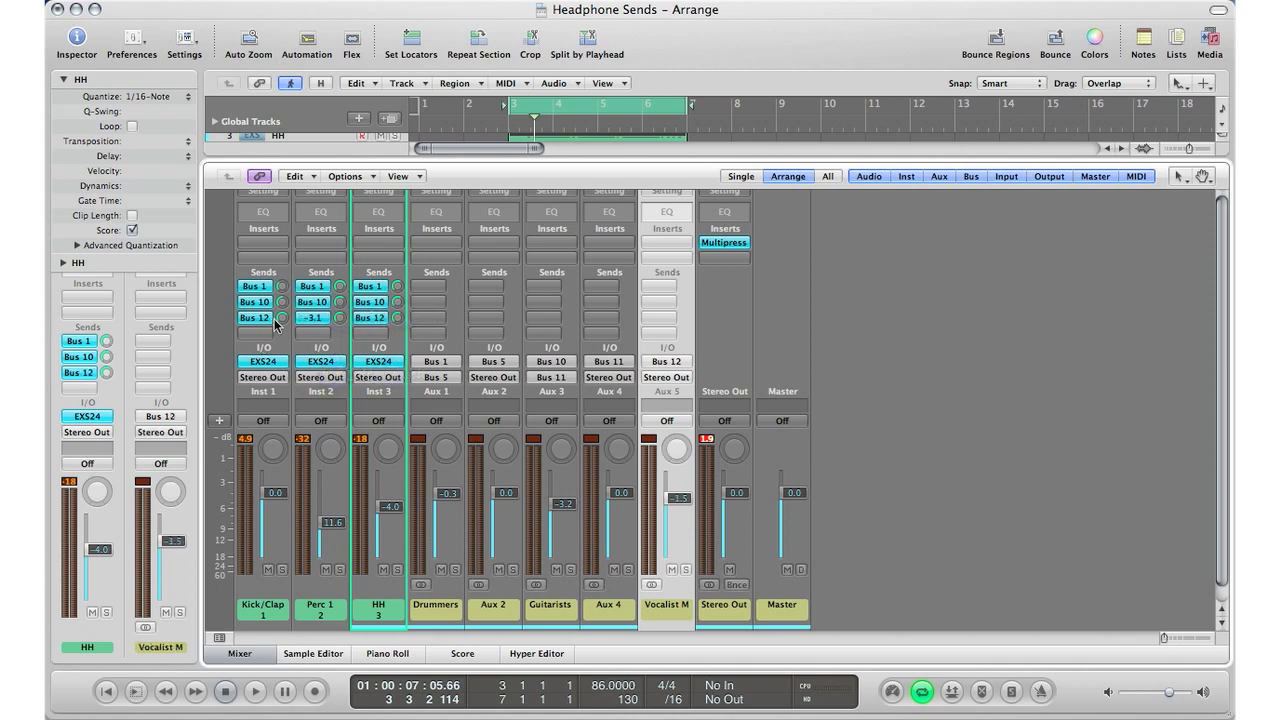
pyautogui.moveTo(282, 317); pyautogui.dragTo(273, 362)
# Route the Vocalist M aux output to Bus 14, leaving Aux 4 on stereo out
pyautogui.click(613, 380)
pyautogui.click(676, 385)
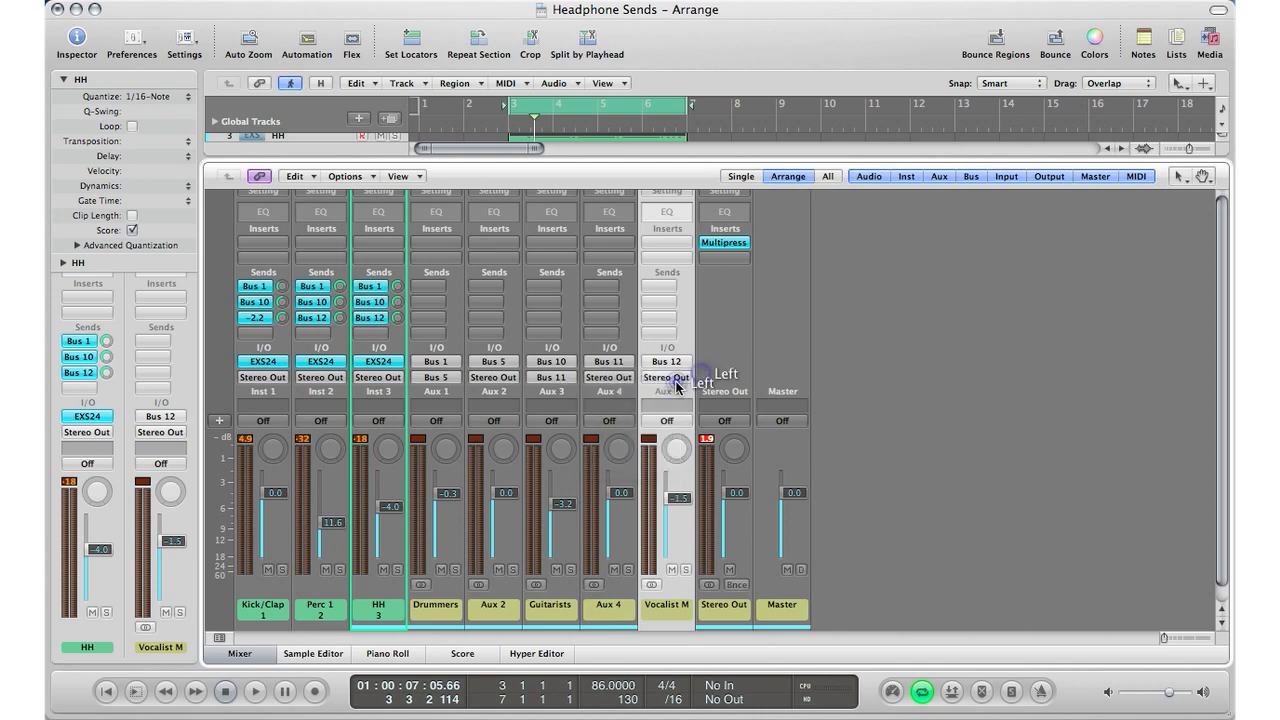
pyautogui.moveTo(700, 437)
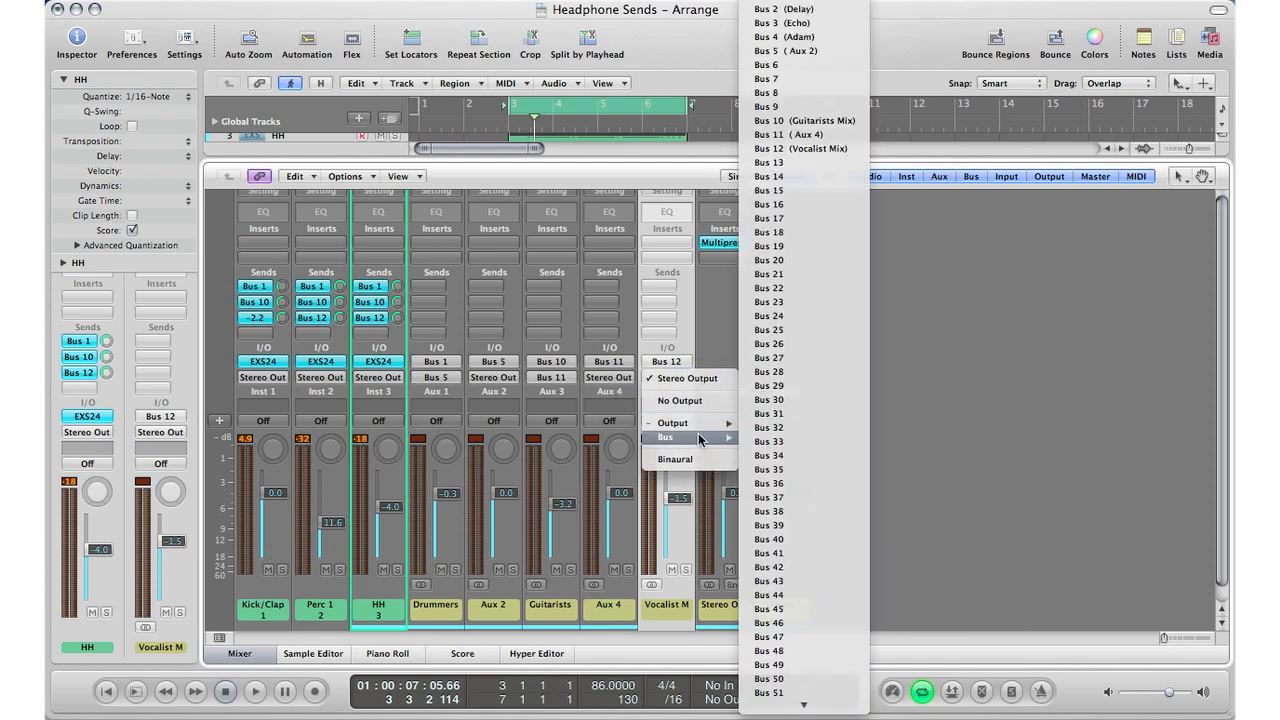
pyautogui.click(779, 180)
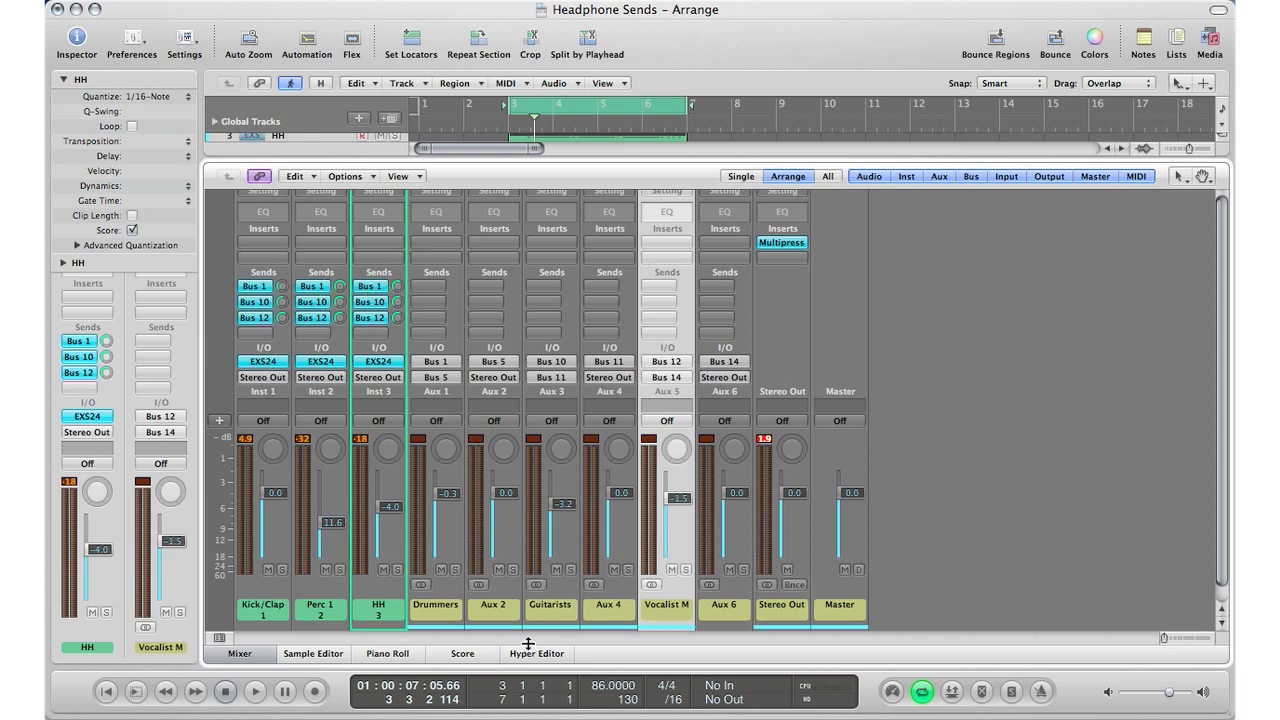
# Trim Drummers to -1.9 dB, Guitarists to -3.5 dB and Vocalist M to -1.9 dB
pyautogui.moveTo(449, 497); pyautogui.dragTo(447, 508)
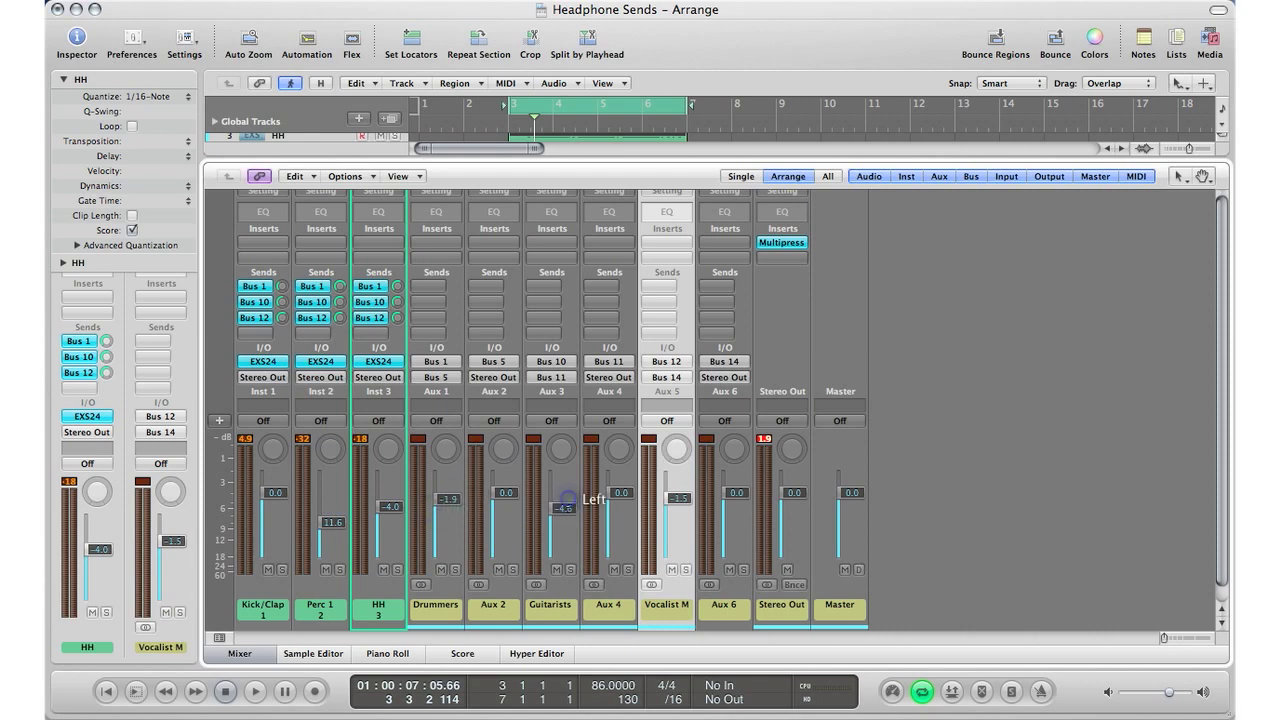
pyautogui.moveTo(564, 503); pyautogui.dragTo(565, 506)
pyautogui.moveTo(684, 497); pyautogui.dragTo(677, 501)
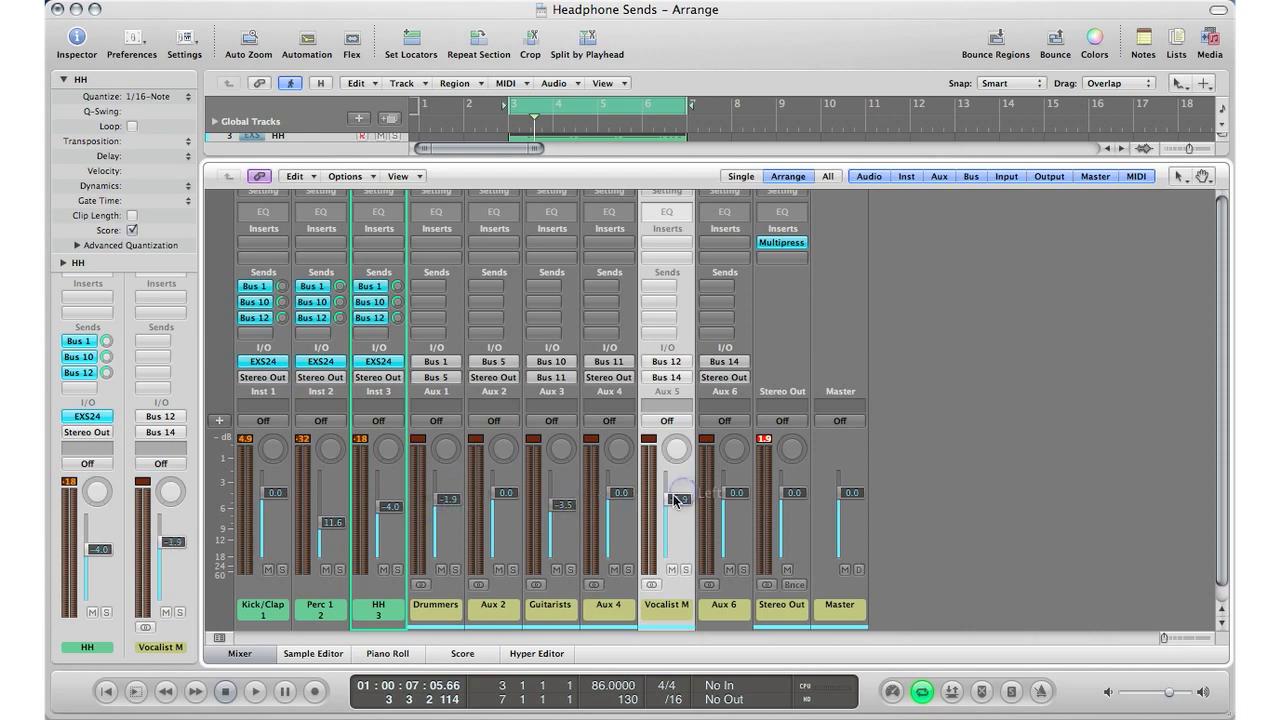